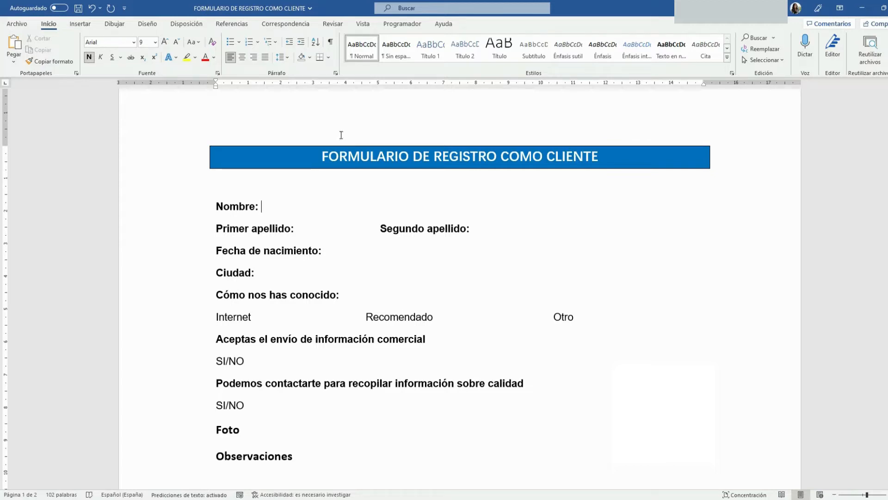
Step: Insert a plain text content control after "Nombre:" and replace its placeholder text with "nombre"
{"action": "left_click", "coordinate": [387, 25]}
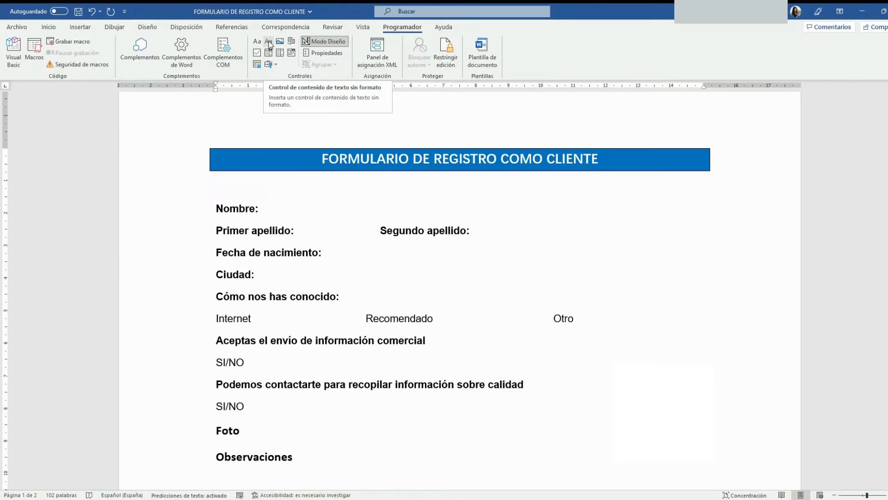
{"action": "scroll", "coordinate": [222, 370], "scroll_direction": "down", "scroll_amount": 3}
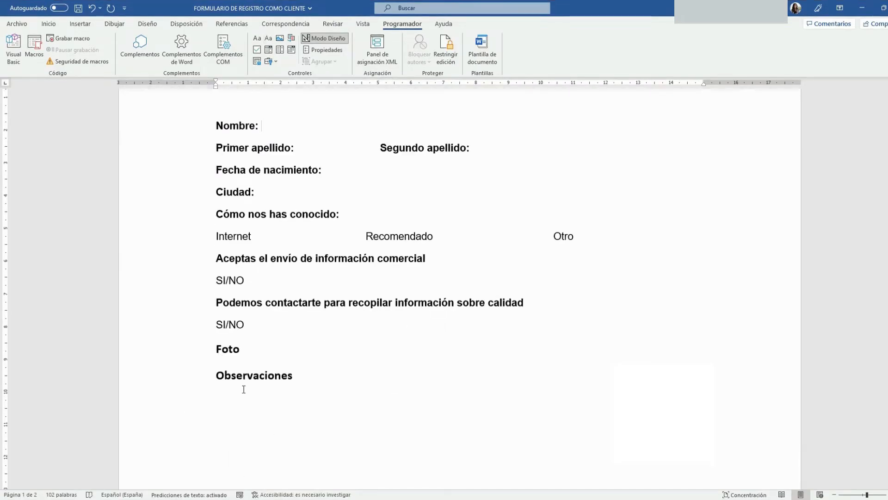
{"action": "scroll", "coordinate": [251, 414], "scroll_direction": "up", "scroll_amount": 2}
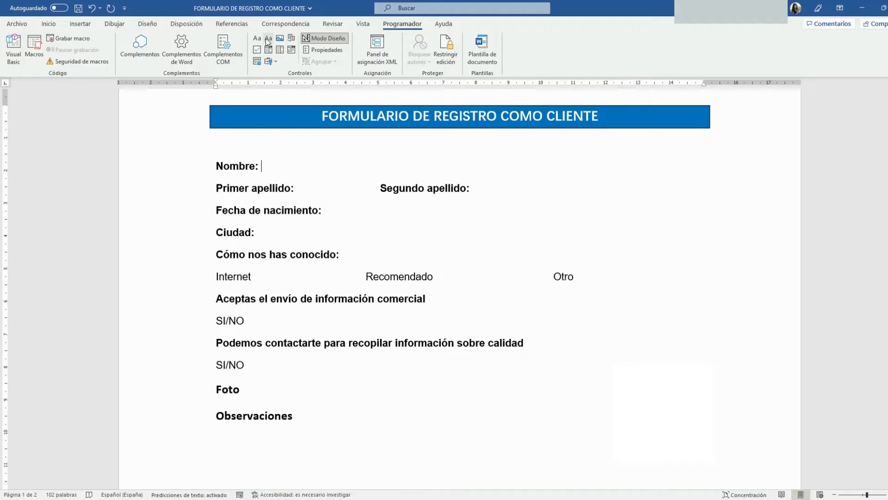
{"action": "left_click", "coordinate": [268, 44]}
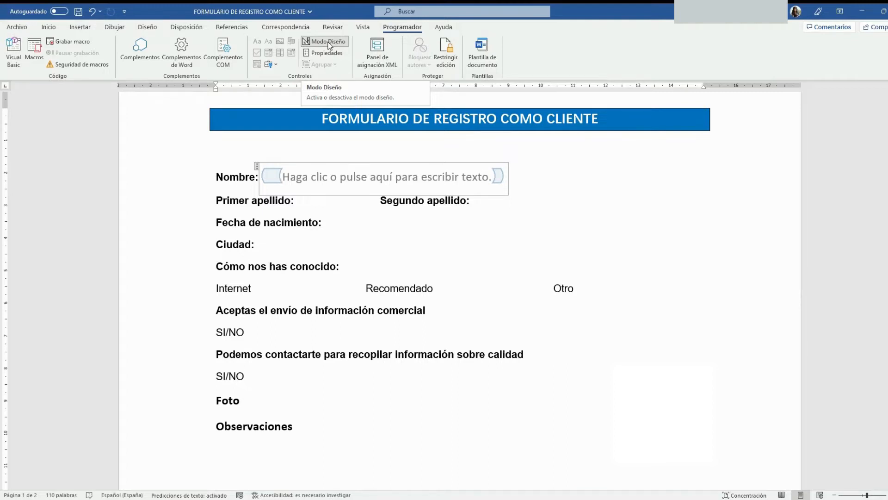
{"action": "left_click_drag", "start_coordinate": [283, 178], "coordinate": [494, 176]}
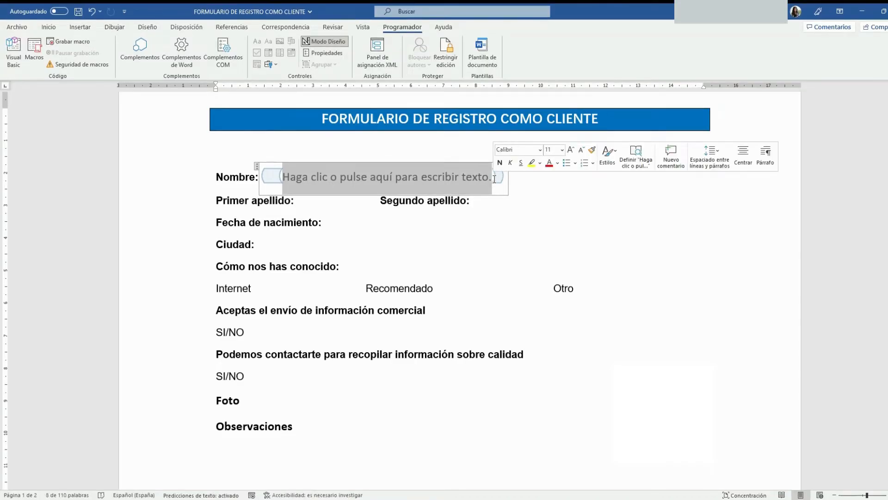
{"action": "type", "text": "nombre"}
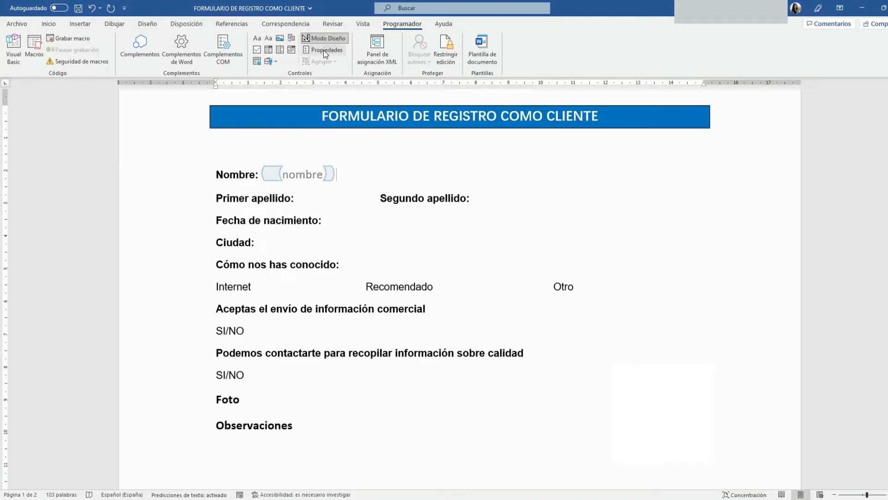
Step: Turn off design mode and fill in the Nombre field with the customer's first name
{"action": "left_click", "coordinate": [325, 38]}
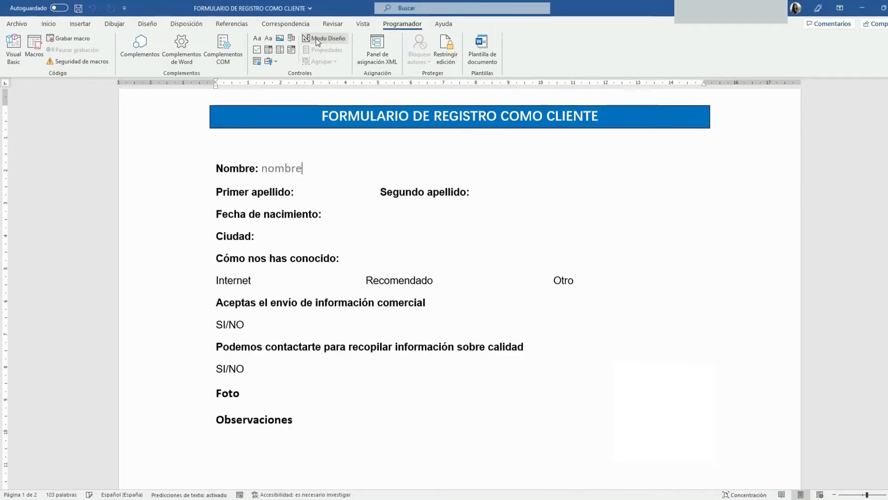
{"action": "left_click", "coordinate": [301, 173]}
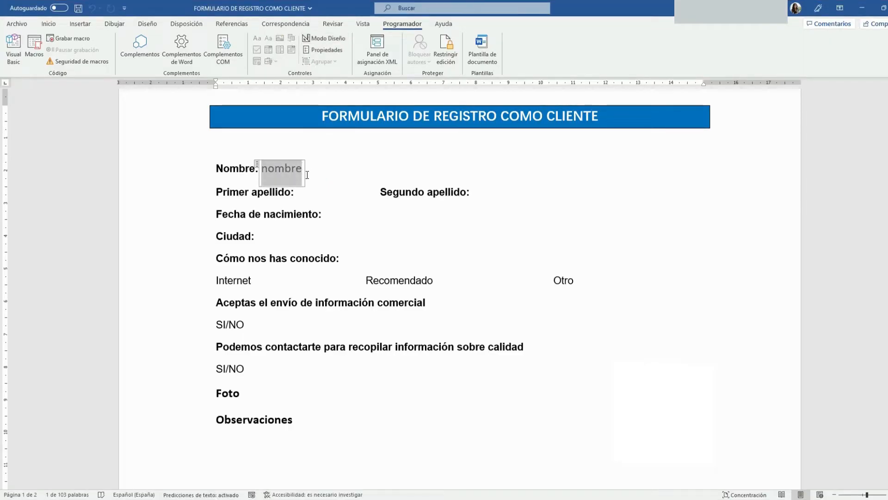
{"action": "type", "text": "Macarena"}
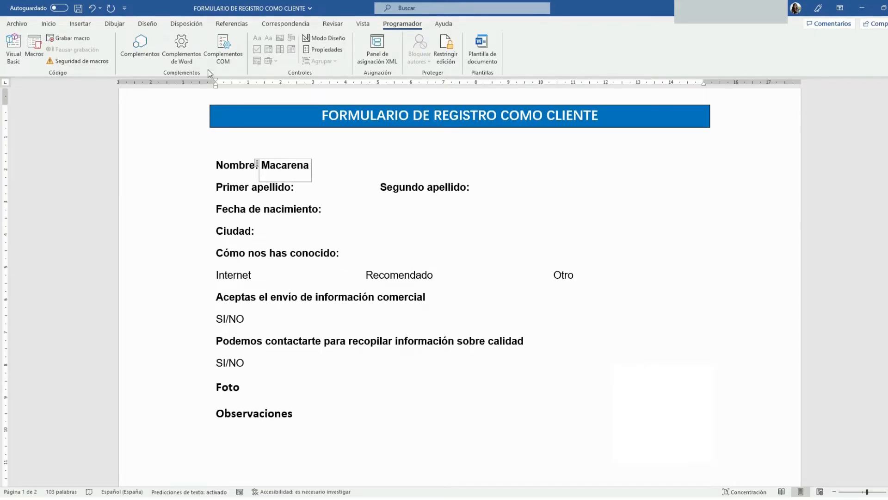
Step: Insert plain text content controls after "Primer apellido:" and "Segundo apellido:", removing the extra spacing between the two fields
{"action": "left_click", "coordinate": [318, 186]}
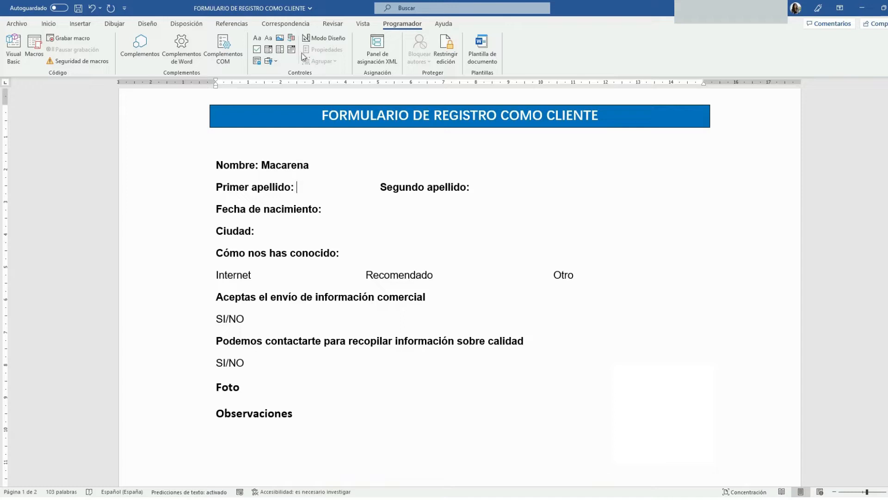
{"action": "left_click", "coordinate": [268, 39]}
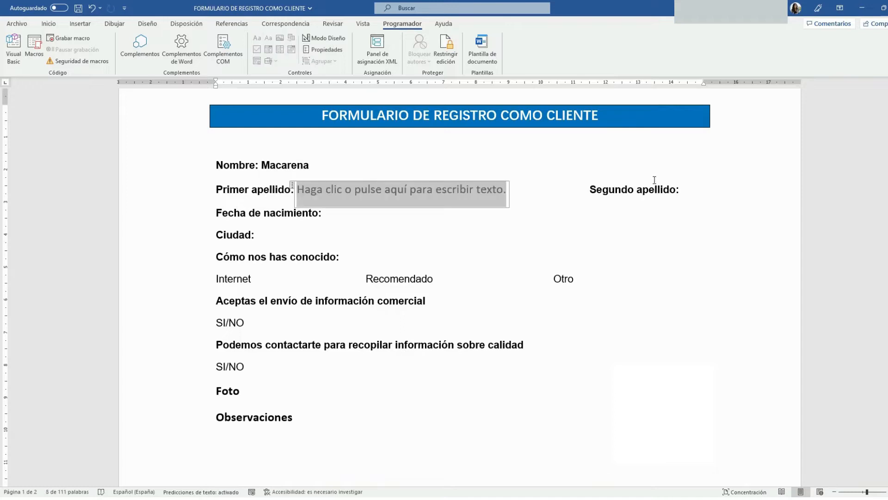
{"action": "left_click", "coordinate": [553, 192]}
{"action": "key", "text": "BackSpace"}
{"action": "key", "text": "BackSpace"}
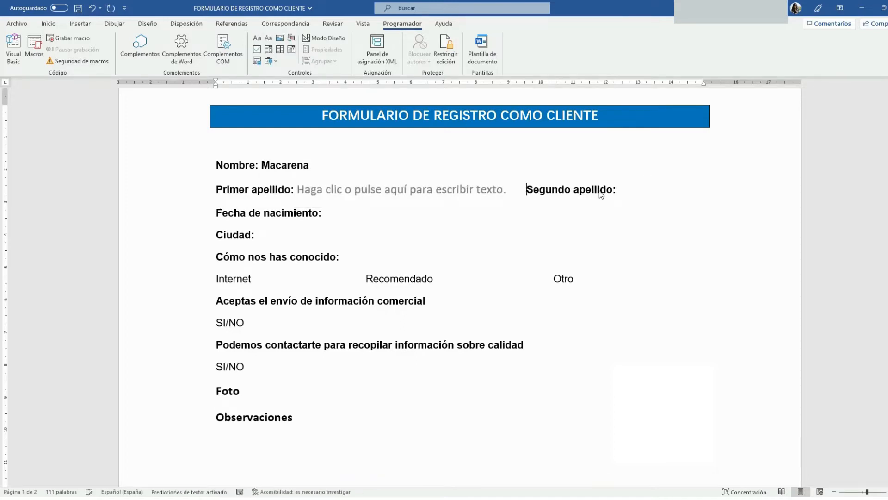
{"action": "key", "text": "BackSpace"}
{"action": "key", "text": "BackSpace"}
{"action": "key", "text": "BackSpace"}
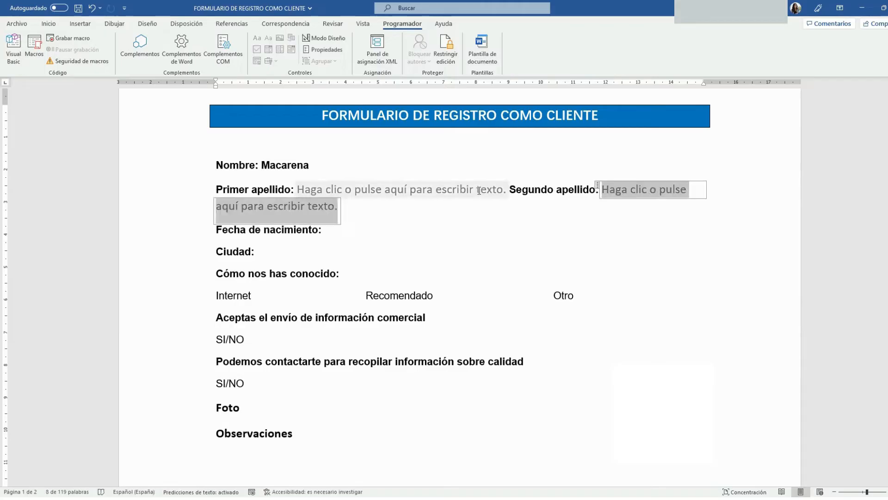
Step: Fill the surname fields with "Apellido" and "Apellido 2", and check the controls briefly in design mode
{"action": "left_click", "coordinate": [476, 192]}
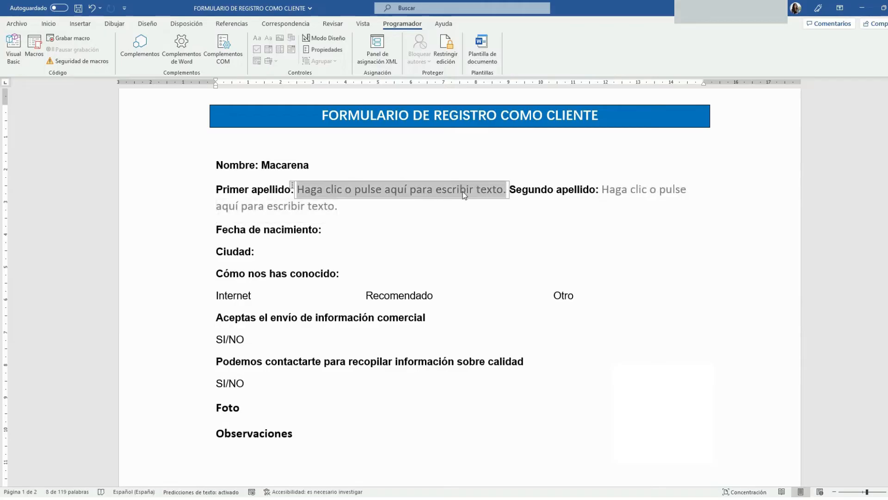
{"action": "type", "text": "Apellido"}
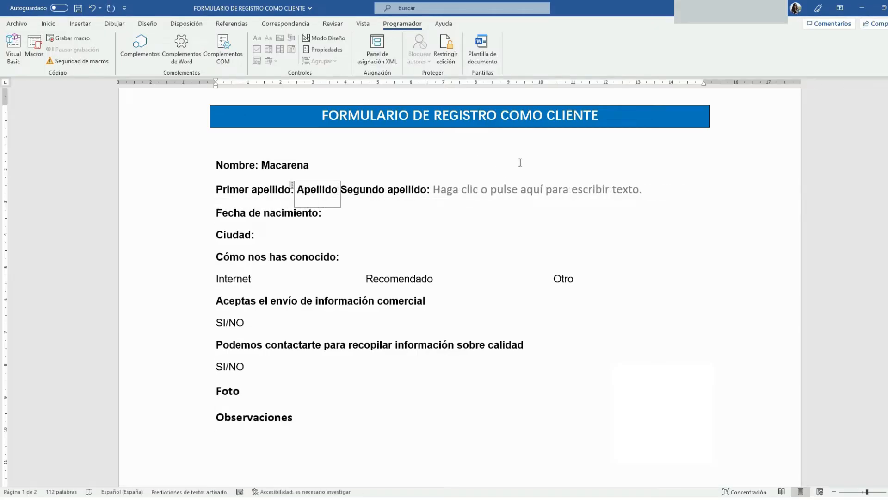
{"action": "left_click", "coordinate": [495, 190]}
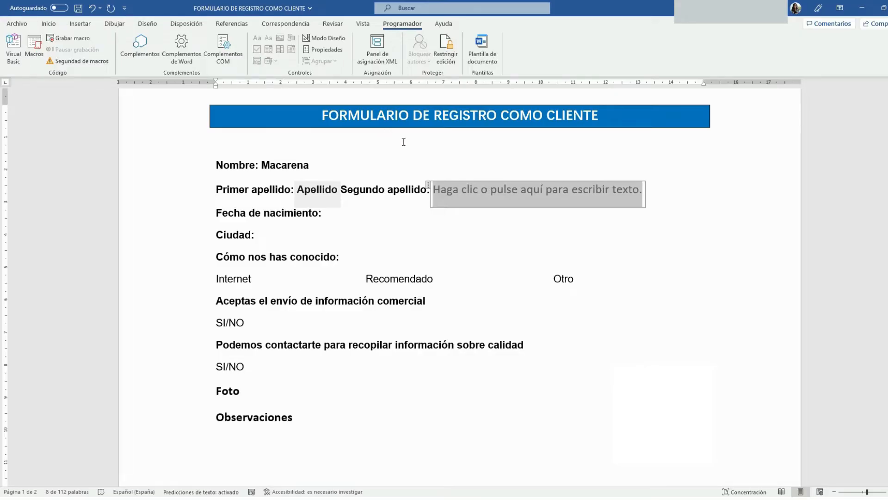
{"action": "type", "text": "Apellido 2"}
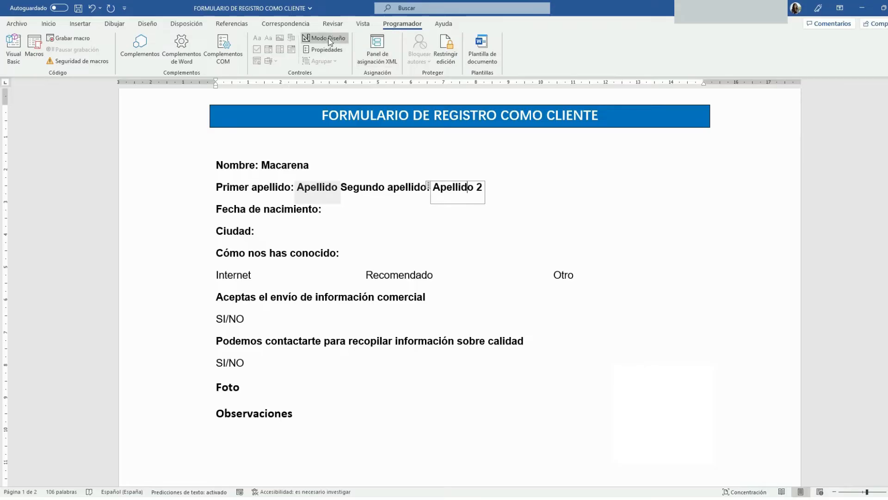
{"action": "left_click", "coordinate": [330, 41]}
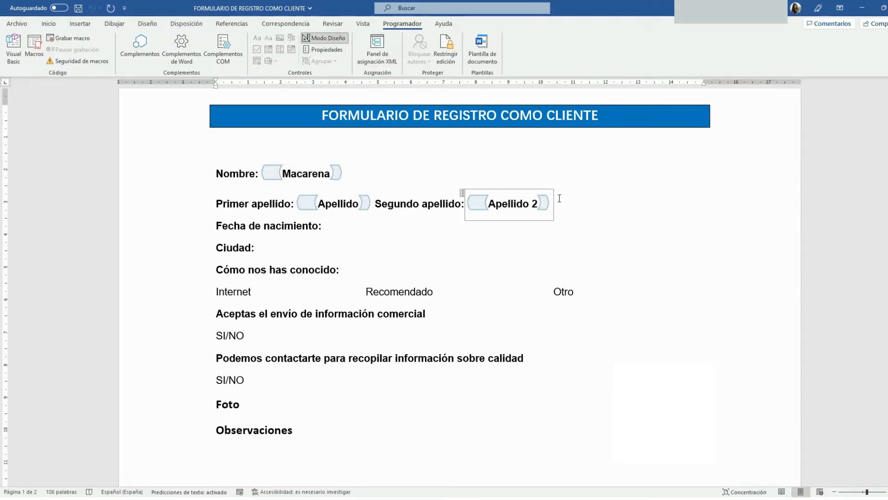
{"action": "left_click", "coordinate": [340, 41]}
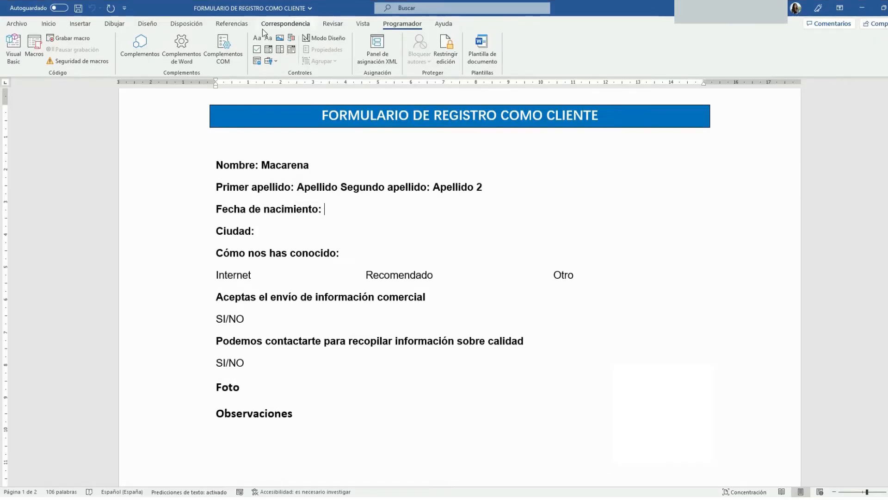
Step: Insert a date picker content control after "Fecha de nacimiento:" and pick a sample date from its calendar
{"action": "left_click", "coordinate": [292, 50]}
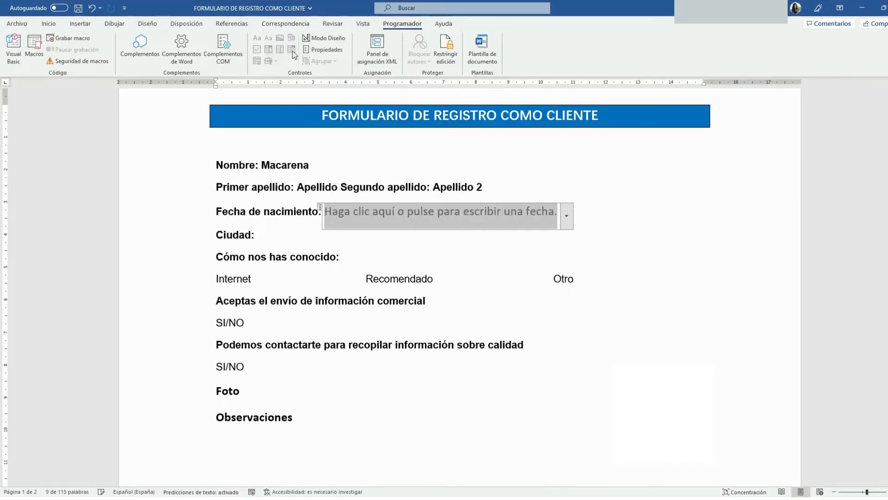
{"action": "left_click", "coordinate": [571, 220]}
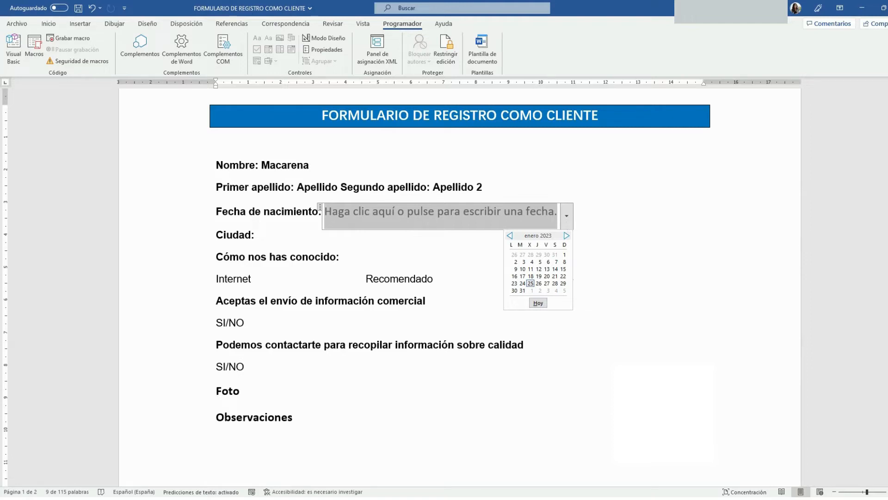
{"action": "left_click", "coordinate": [567, 236]}
{"action": "left_click", "coordinate": [567, 235]}
{"action": "left_click", "coordinate": [509, 235]}
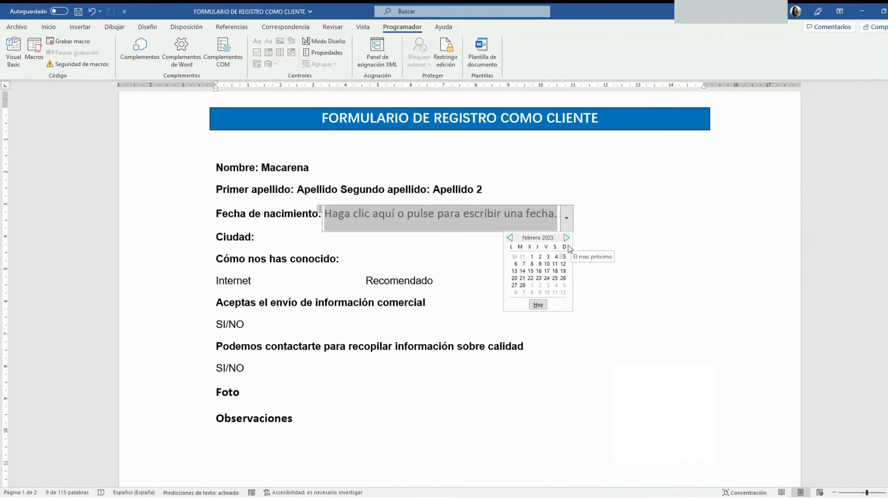
{"action": "left_click", "coordinate": [509, 237]}
{"action": "left_click", "coordinate": [546, 278]}
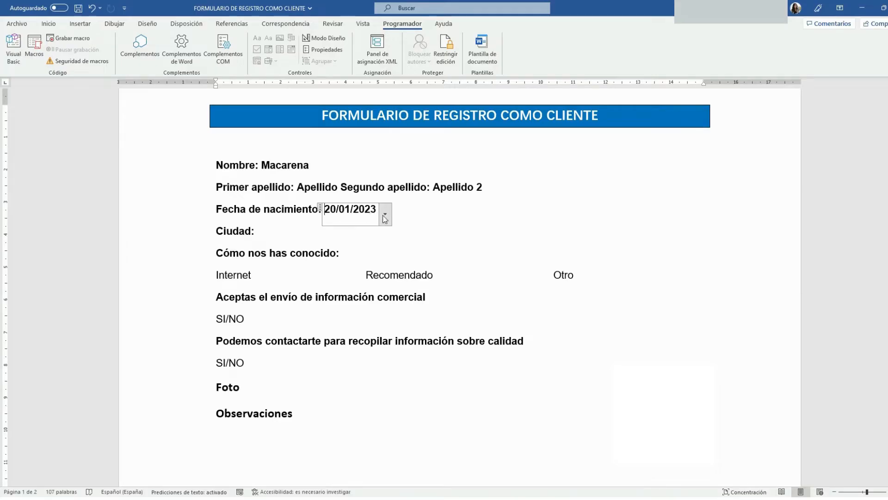
Step: Set the birth date control's display format to the long form with weekday, dddd, d' de 'MMMM' de 'yyyy
{"action": "left_click", "coordinate": [326, 51]}
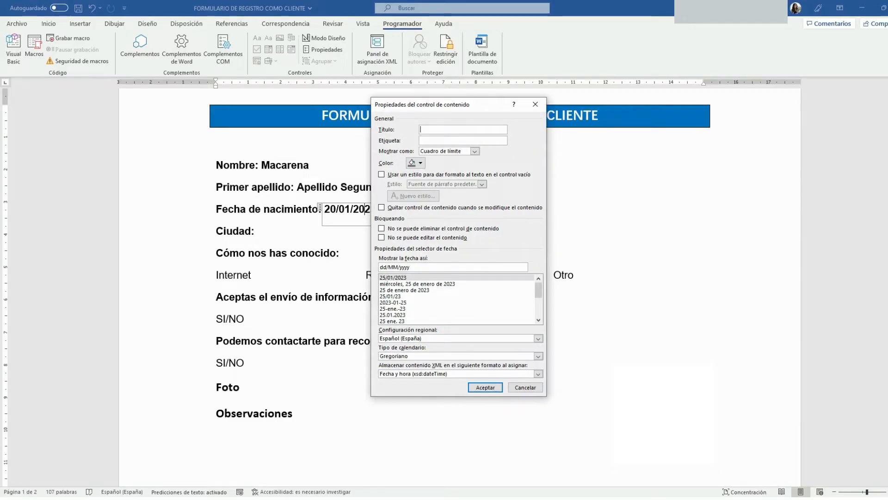
{"action": "left_click", "coordinate": [418, 284]}
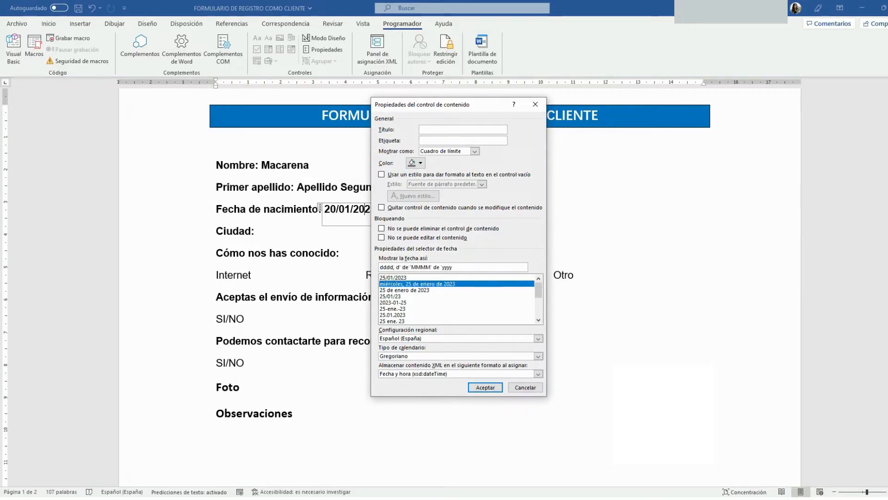
{"action": "left_click", "coordinate": [485, 387]}
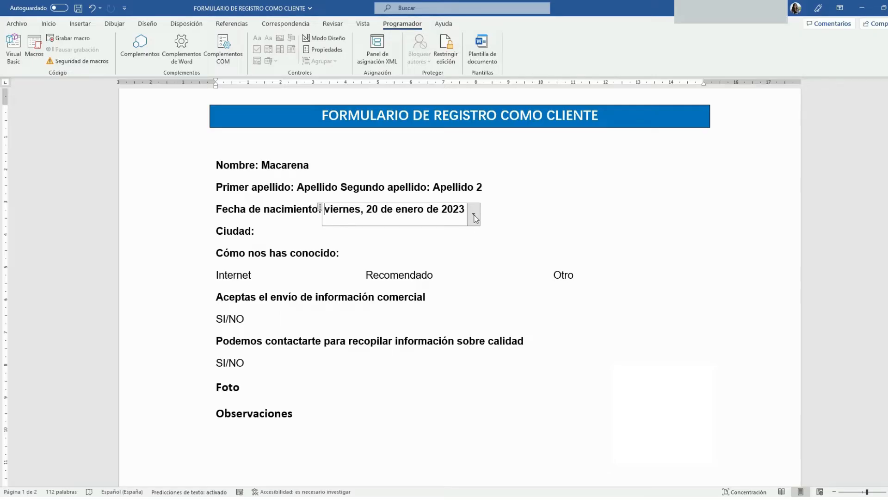
Step: Set the birth date control's display format to the numeric dd/MM/yyyy form
{"action": "left_click", "coordinate": [474, 215]}
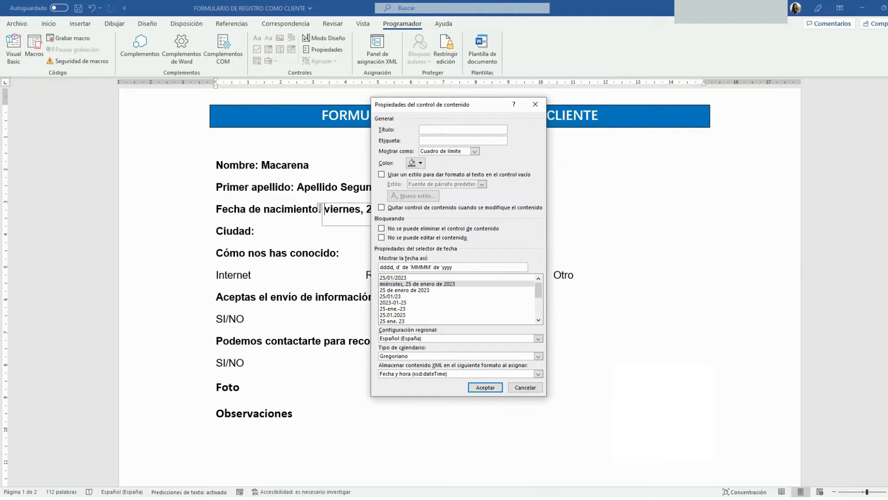
{"action": "left_click", "coordinate": [393, 277]}
{"action": "left_click", "coordinate": [485, 387]}
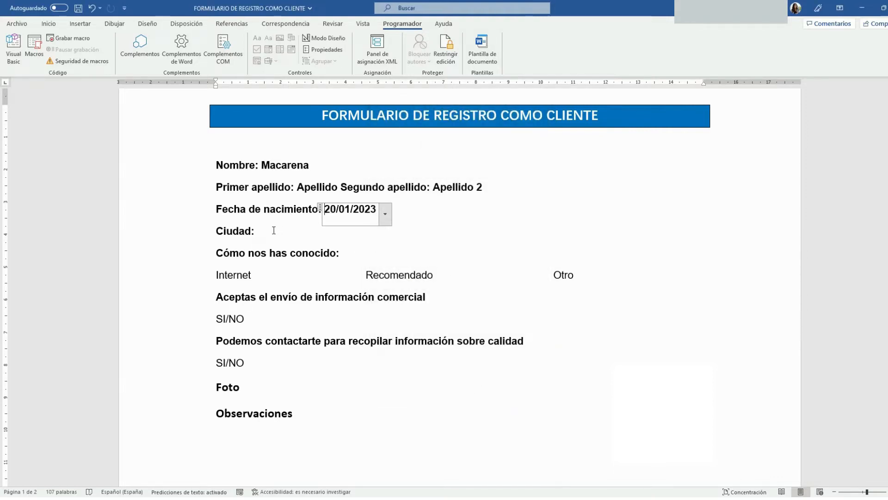
Step: Insert a drop-down list content control after "Ciudad:" and change its default option to display name and value Madrid
{"action": "left_click", "coordinate": [274, 230]}
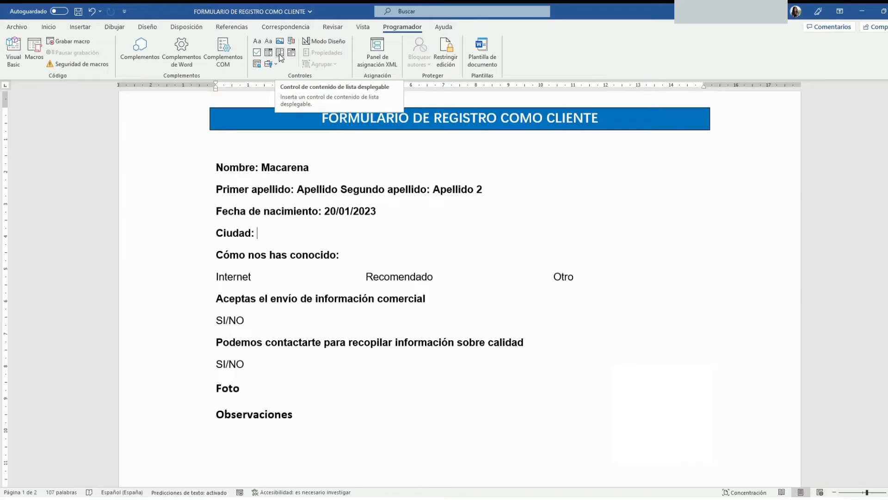
{"action": "left_click", "coordinate": [279, 54]}
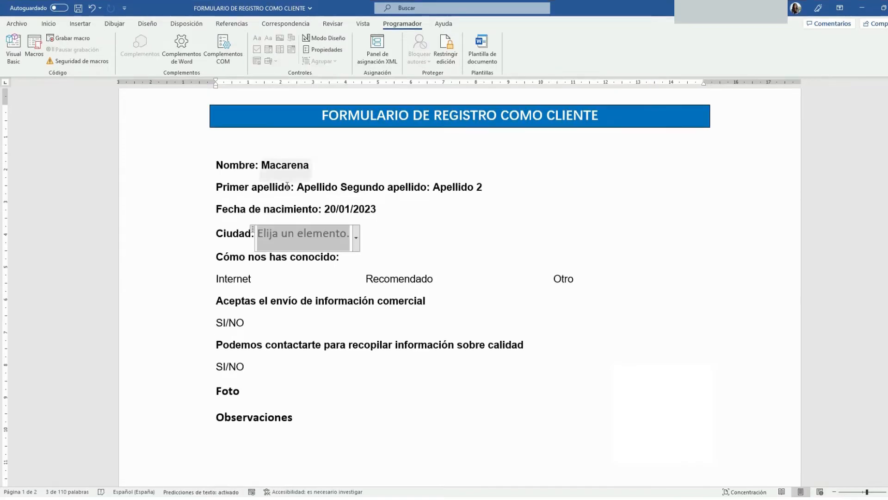
{"action": "left_click", "coordinate": [333, 51]}
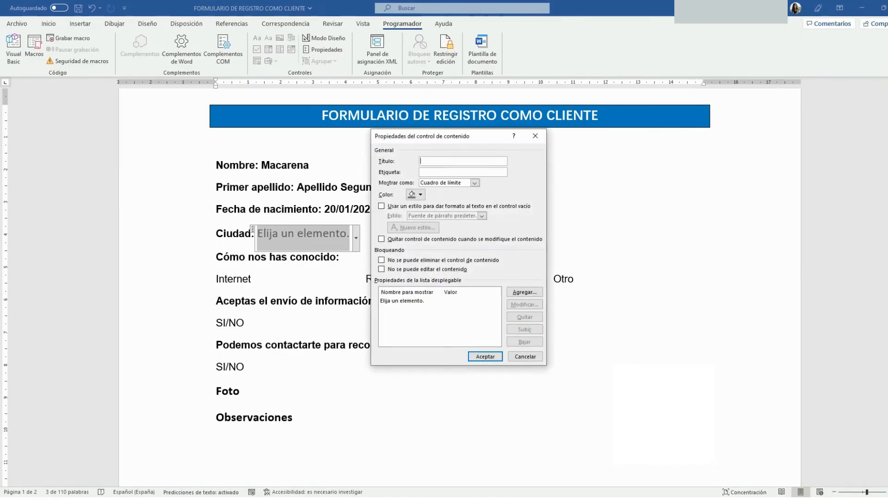
{"action": "left_click", "coordinate": [402, 301]}
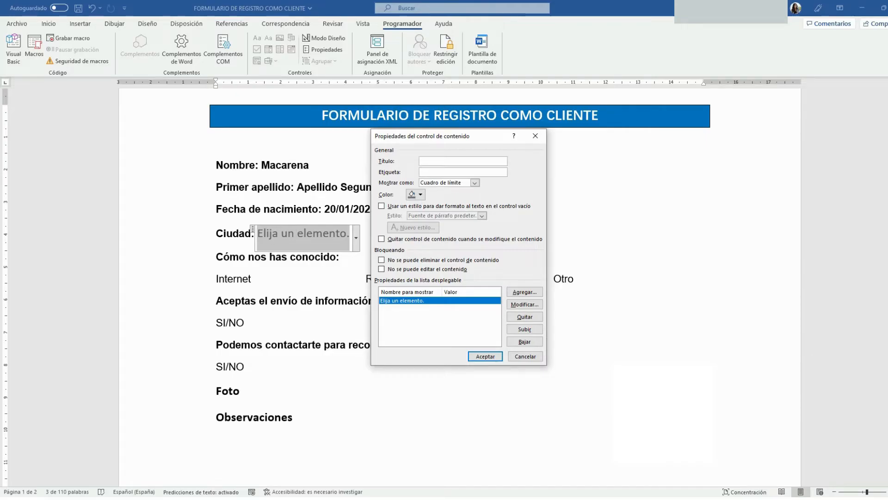
{"action": "left_click", "coordinate": [525, 304]}
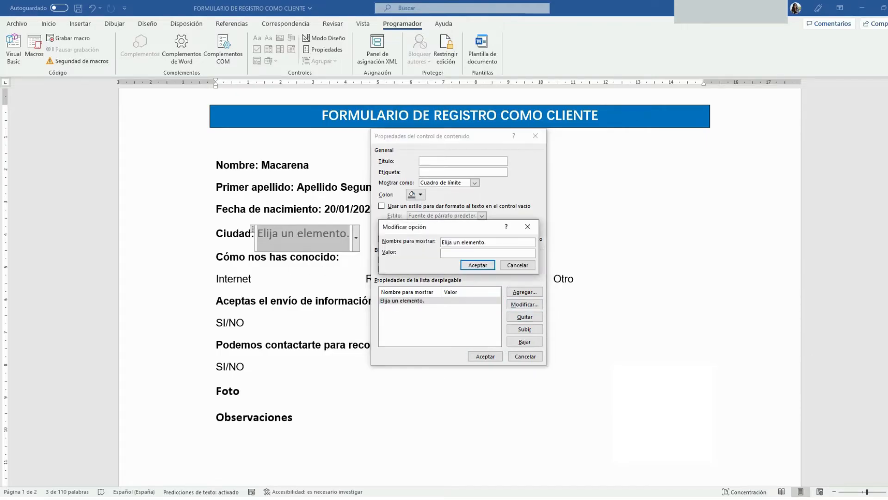
{"action": "type", "text": "Madrid"}
{"action": "key", "text": "Tab"}
{"action": "type", "text": "Madrid"}
{"action": "key", "text": "Return"}
Step: Add Barcelona, Valencia and Sevilla as further options of the Ciudad drop-down list and accept the control's properties
{"action": "key", "text": "alt+a"}
{"action": "type", "text": "Barc"}
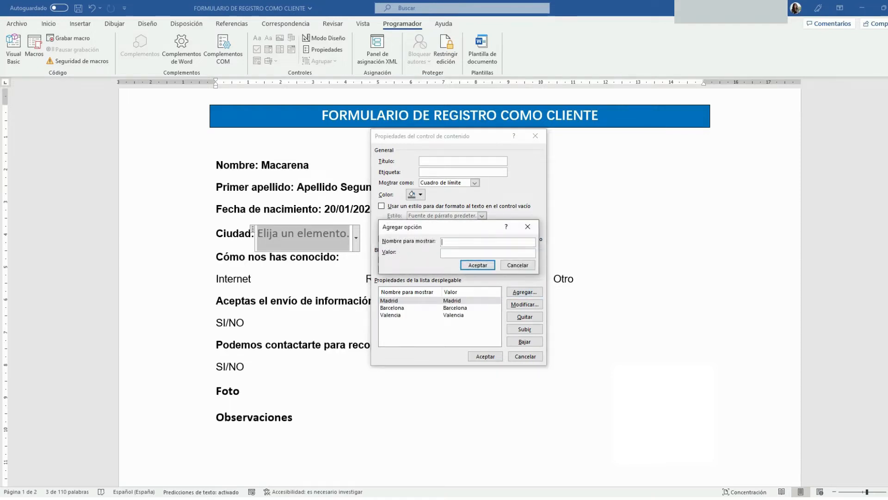
{"action": "type", "text": "Sevilla"}
{"action": "key", "text": "Return"}
{"action": "key", "text": "Return"}
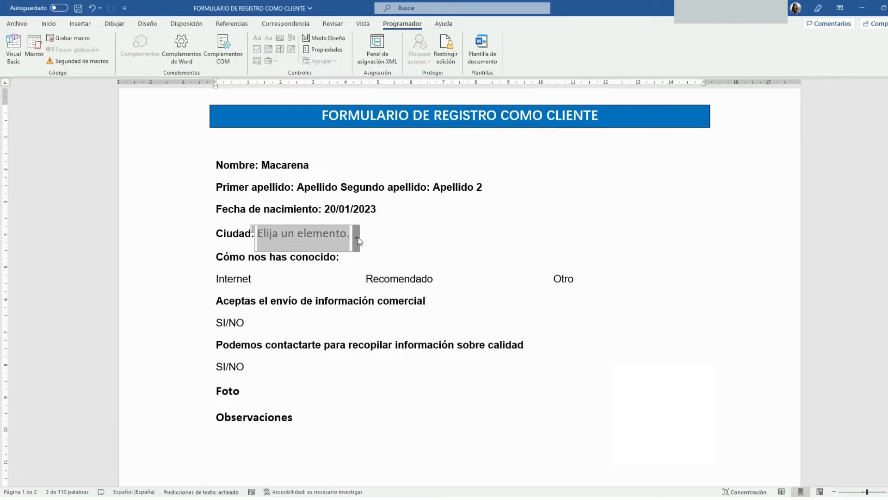
Step: Move Barcelona above Madrid in the options of the Ciudad drop-down list and accept the control's properties
{"action": "left_click", "coordinate": [355, 238]}
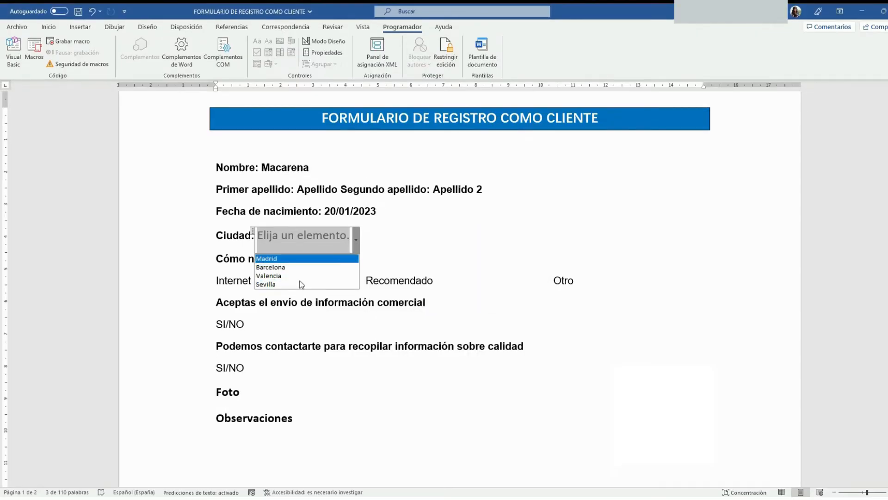
{"action": "left_click", "coordinate": [352, 240]}
{"action": "left_click", "coordinate": [324, 49]}
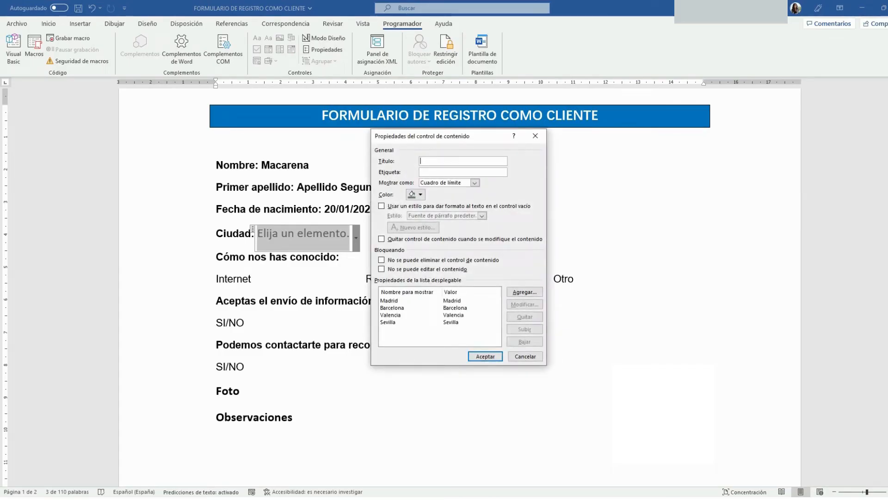
{"action": "left_click", "coordinate": [391, 308]}
{"action": "left_click", "coordinate": [524, 329]}
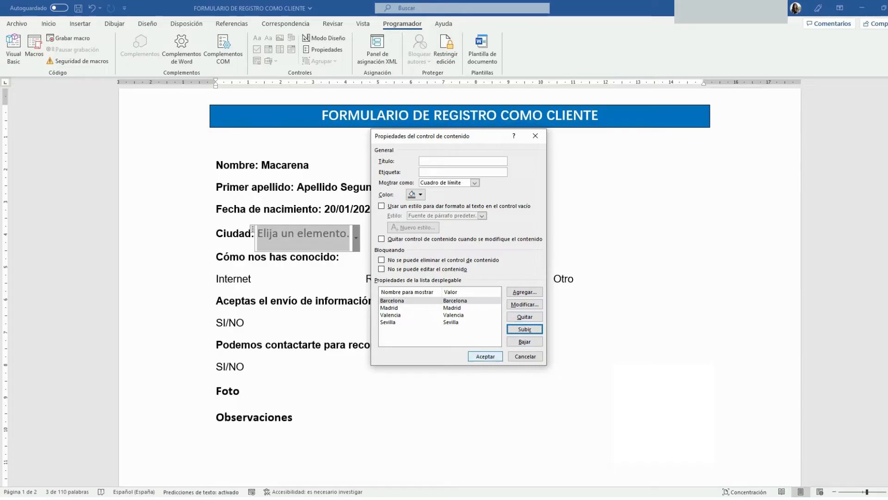
{"action": "left_click", "coordinate": [486, 356]}
Step: Insert a check box content control after each of the words Internet, Recomendado and Otro
{"action": "left_click", "coordinate": [384, 258]}
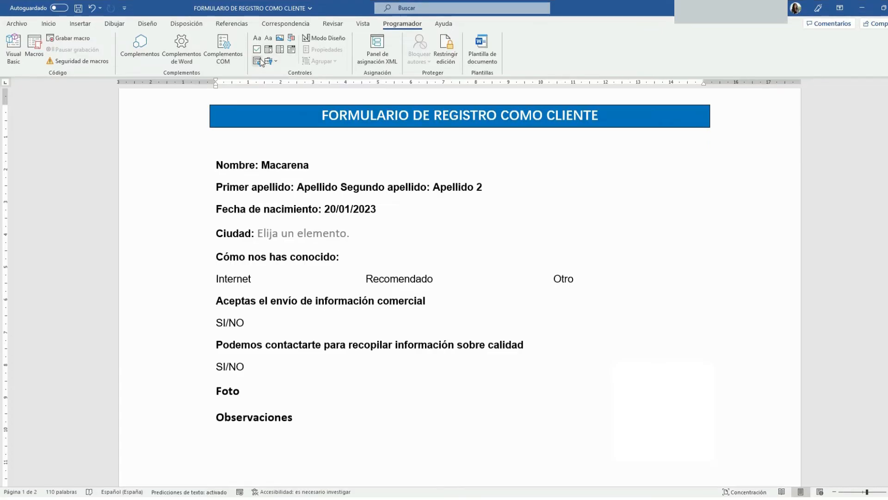
{"action": "left_click", "coordinate": [270, 65]}
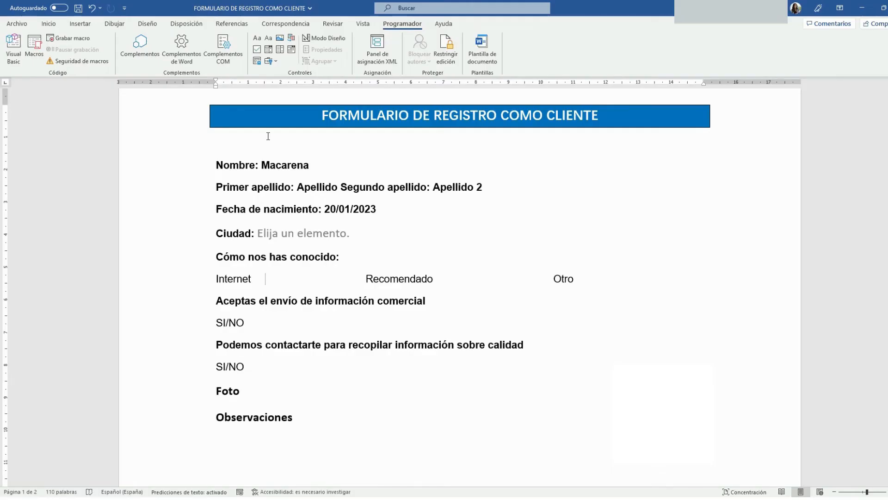
{"action": "left_click", "coordinate": [257, 49]}
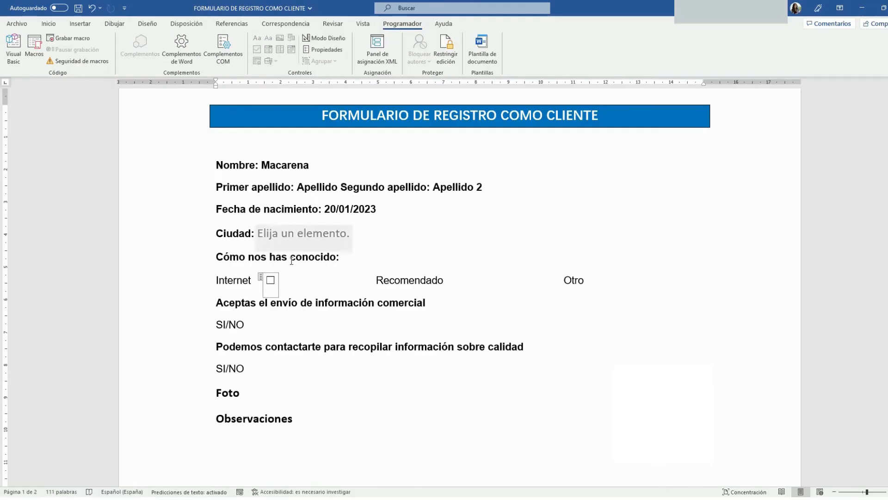
{"action": "left_click", "coordinate": [458, 287]}
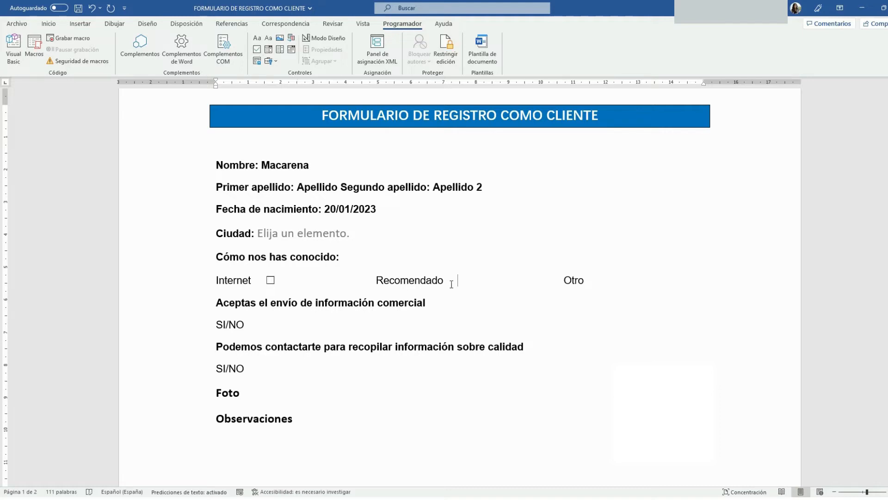
{"action": "left_click", "coordinate": [256, 49]}
{"action": "left_click", "coordinate": [605, 283]}
{"action": "left_click", "coordinate": [257, 50]}
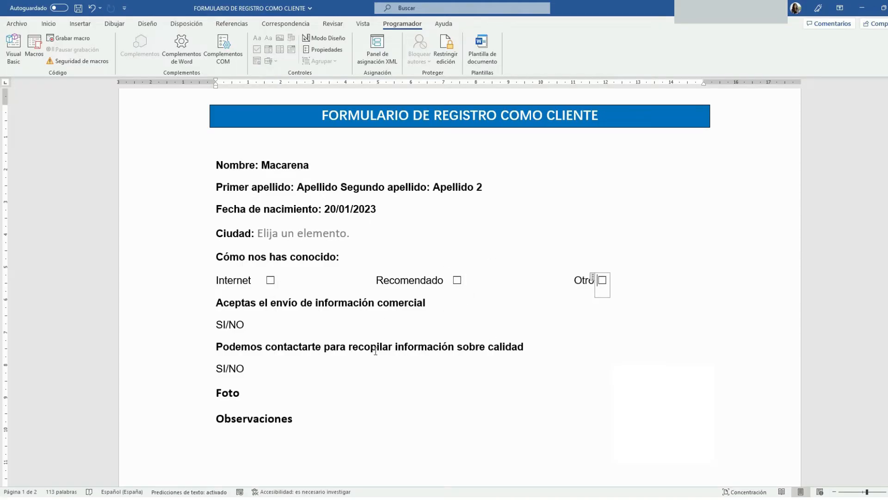
Step: Test the check boxes by ticking Internet, Recomendado and Otro, and clear Recomendado again
{"action": "left_click", "coordinate": [329, 43]}
{"action": "left_click", "coordinate": [270, 282]}
{"action": "left_click", "coordinate": [457, 281]}
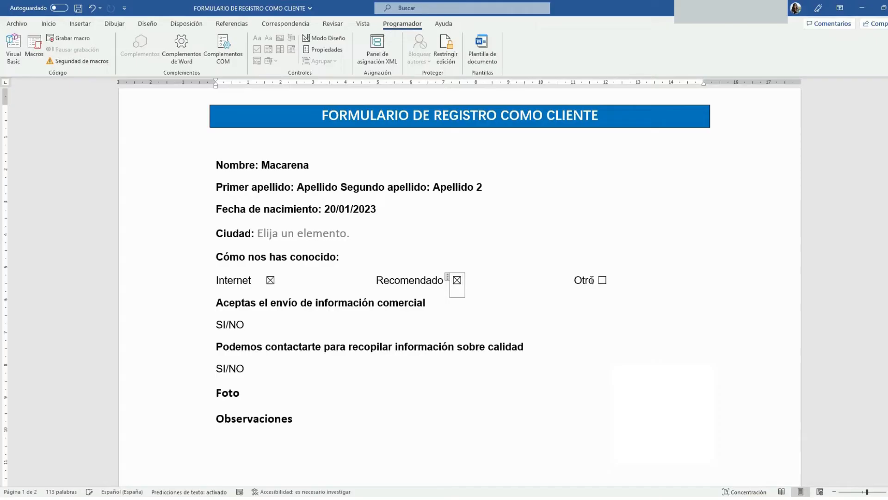
{"action": "left_click", "coordinate": [602, 280]}
{"action": "left_click", "coordinate": [457, 280]}
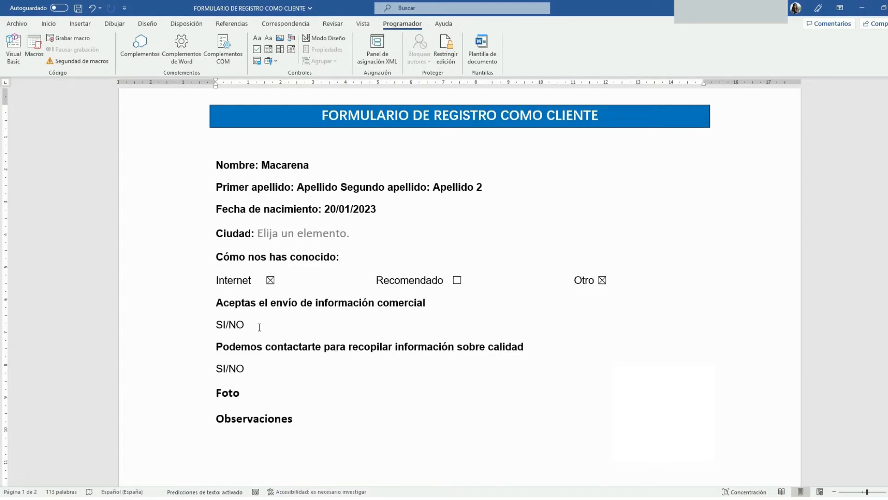
Step: Replace the SI/NO text under the commercial information question with an ActiveX option button captioned SI
{"action": "key", "text": "BackSpace"}
{"action": "key", "text": "BackSpace"}
{"action": "key", "text": "BackSpace"}
{"action": "key", "text": "BackSpace"}
{"action": "key", "text": "BackSpace"}
{"action": "left_click", "coordinate": [271, 60]}
{"action": "left_click", "coordinate": [297, 116]}
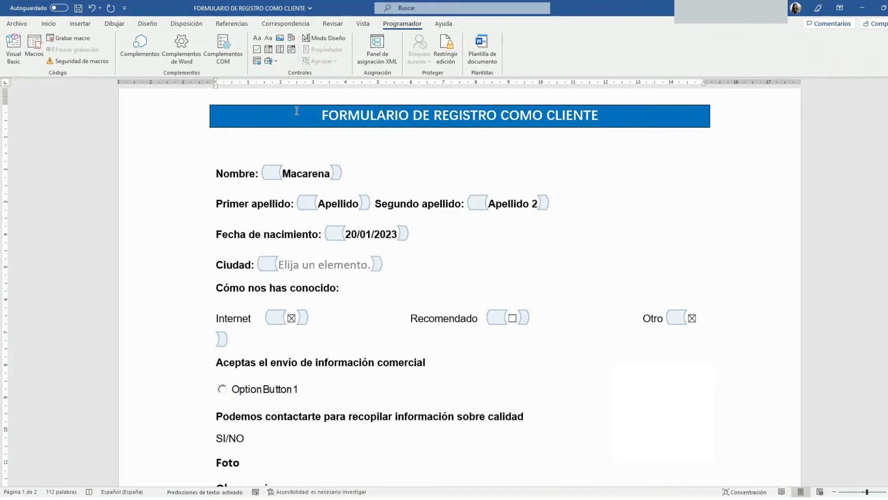
{"action": "double_click", "coordinate": [277, 394]}
{"action": "left_click", "coordinate": [326, 52]}
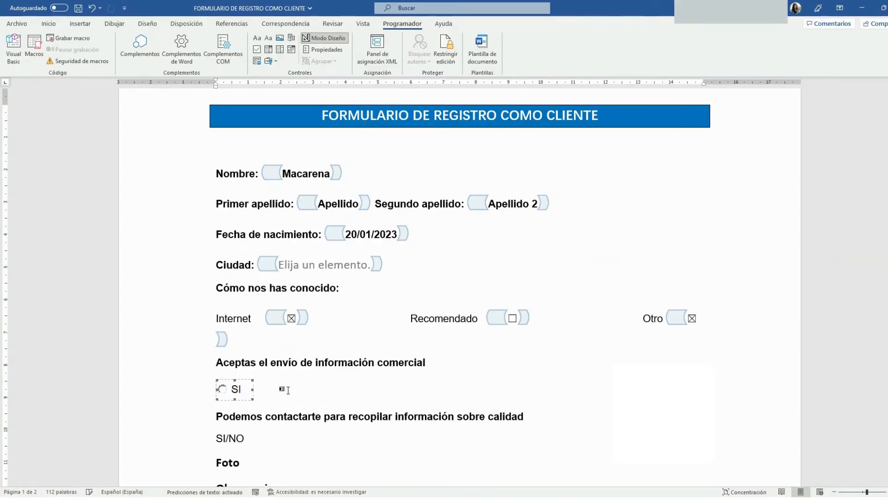
Step: Insert a second ActiveX option button captioned NO beside the SI button under the commercial information question
{"action": "left_click", "coordinate": [260, 394]}
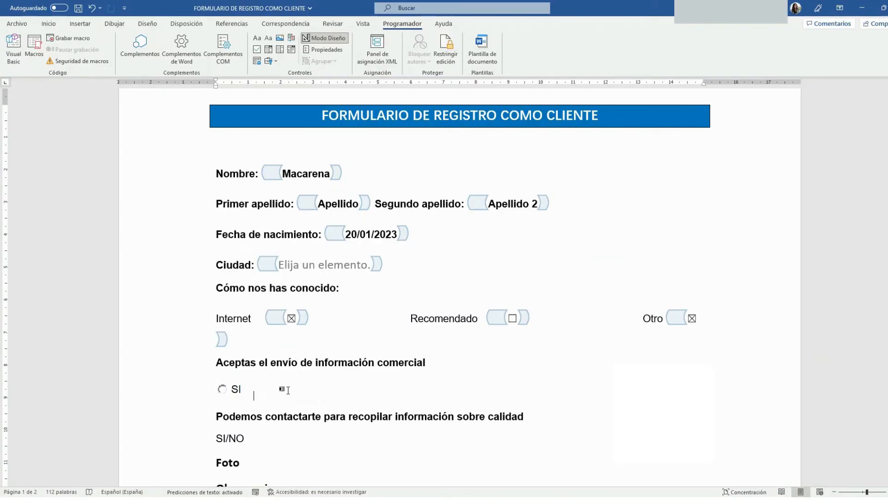
{"action": "left_click", "coordinate": [271, 61]}
{"action": "left_click", "coordinate": [298, 115]}
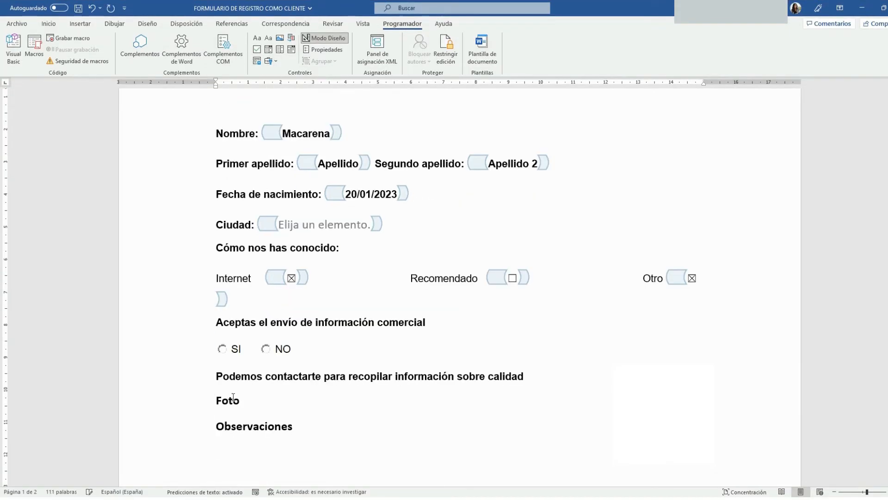
Step: Copy the SI and NO option buttons to a line under the quality contact question and remove the surplus empty line
{"action": "key", "text": "Return"}
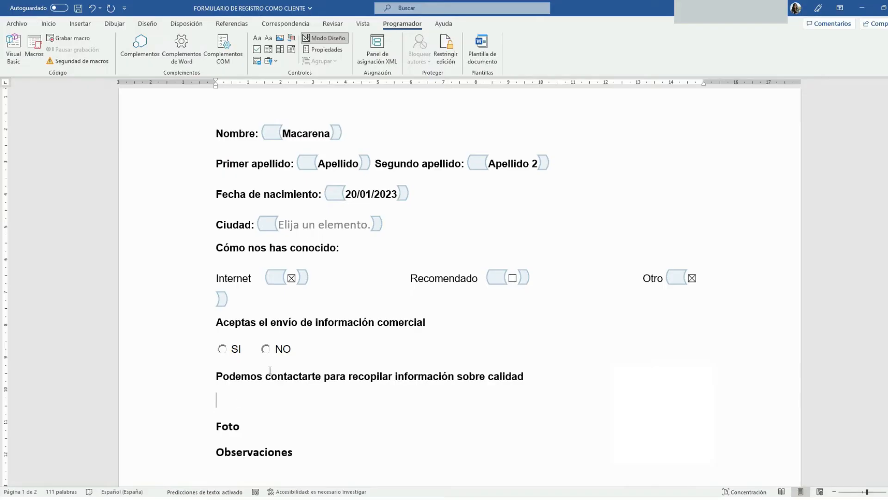
{"action": "triple_click", "coordinate": [235, 348]}
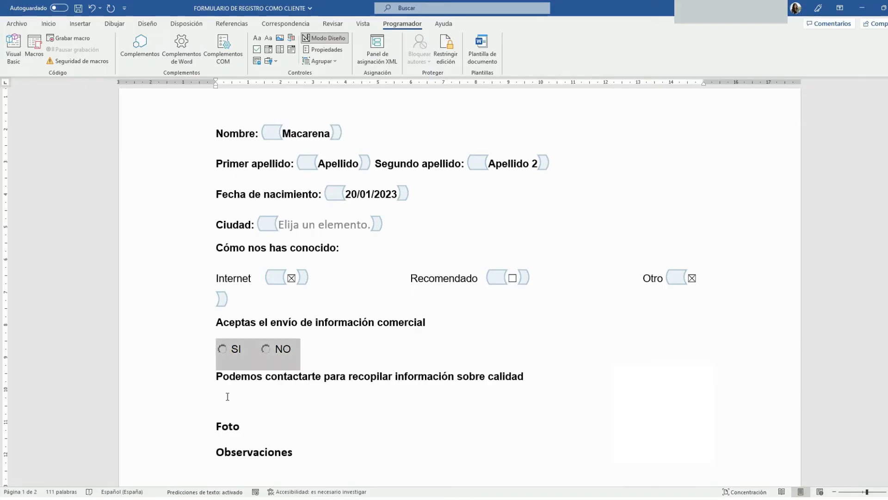
{"action": "key", "text": "ctrl+c"}
{"action": "left_click", "coordinate": [249, 397]}
{"action": "key", "text": "ctrl+v"}
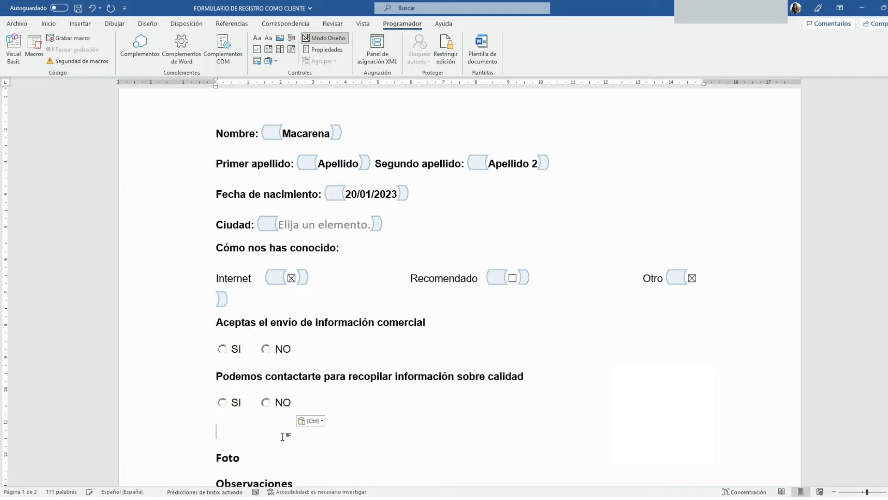
{"action": "key", "text": "BackSpace"}
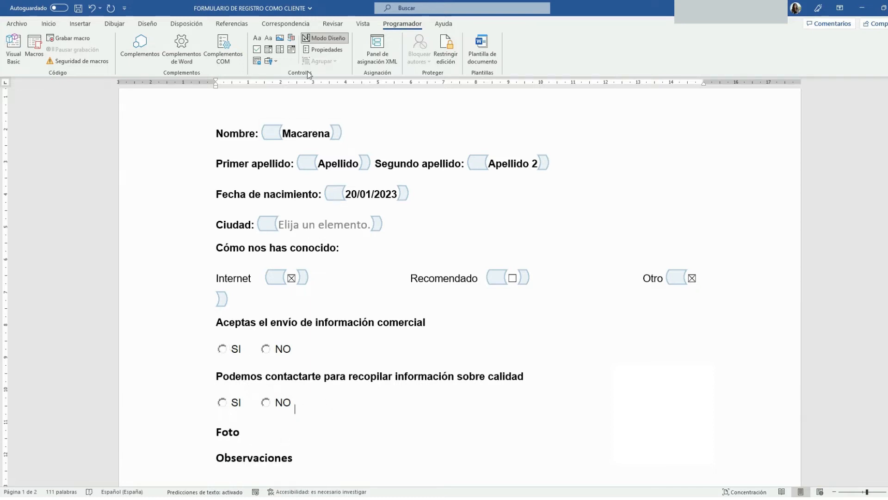
Step: Leave design mode and test the SI and NO option buttons of both questions
{"action": "left_click", "coordinate": [325, 38]}
{"action": "left_click", "coordinate": [222, 290]}
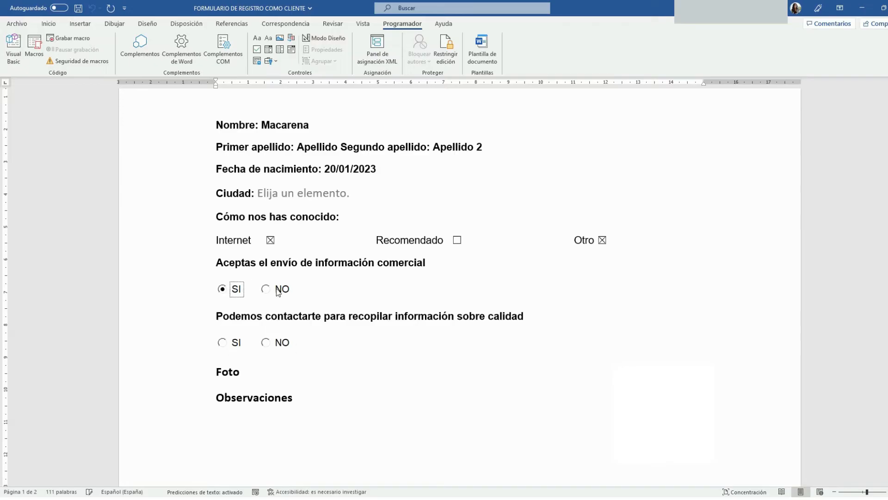
{"action": "left_click", "coordinate": [266, 290]}
{"action": "left_click", "coordinate": [223, 291]}
{"action": "left_click", "coordinate": [267, 289]}
{"action": "left_click", "coordinate": [266, 342]}
{"action": "left_click", "coordinate": [223, 343]}
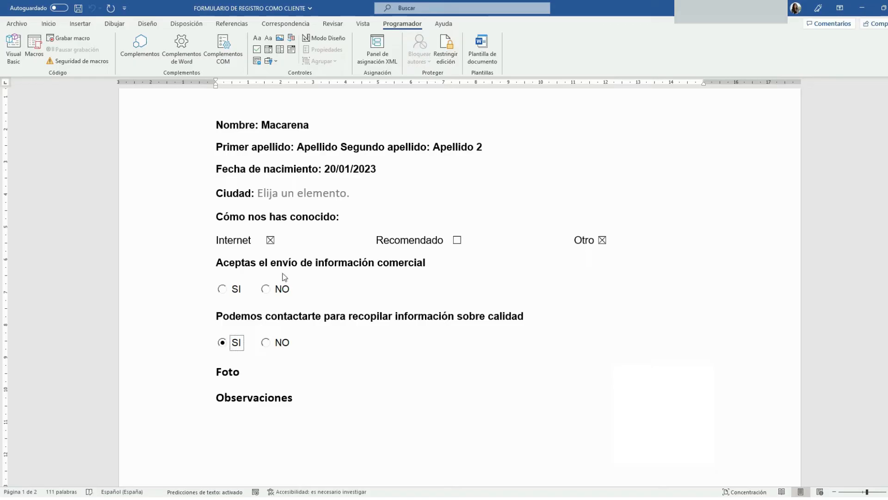
Step: In design mode, give the quality contact question's SI and NO option buttons a group of their own, and leave design mode
{"action": "left_click", "coordinate": [325, 39]}
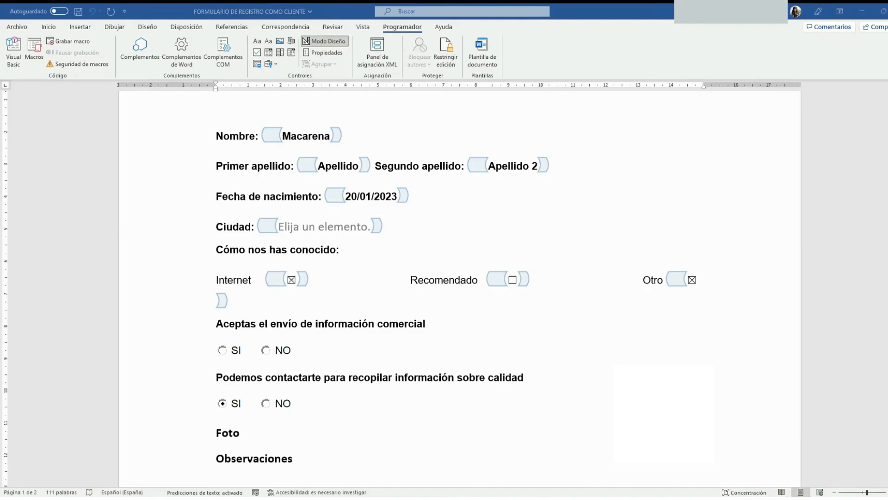
{"action": "left_click", "coordinate": [283, 403]}
{"action": "left_click", "coordinate": [222, 403]}
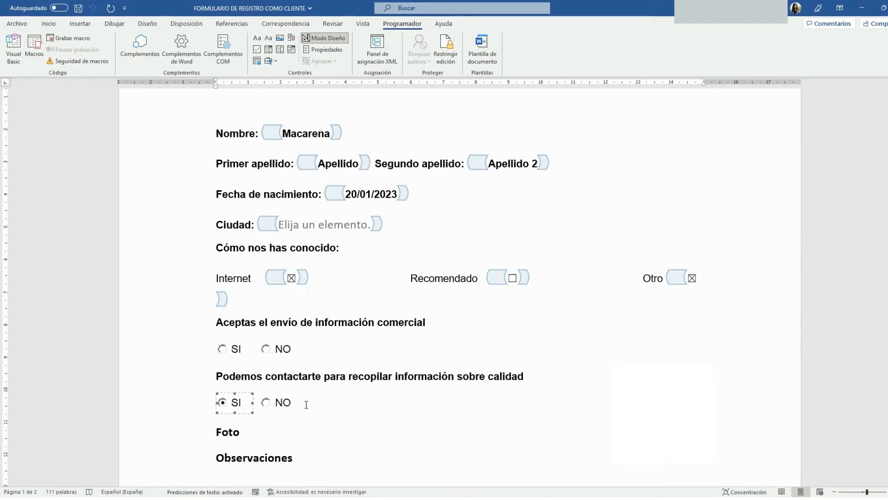
{"action": "left_click", "coordinate": [325, 37]}
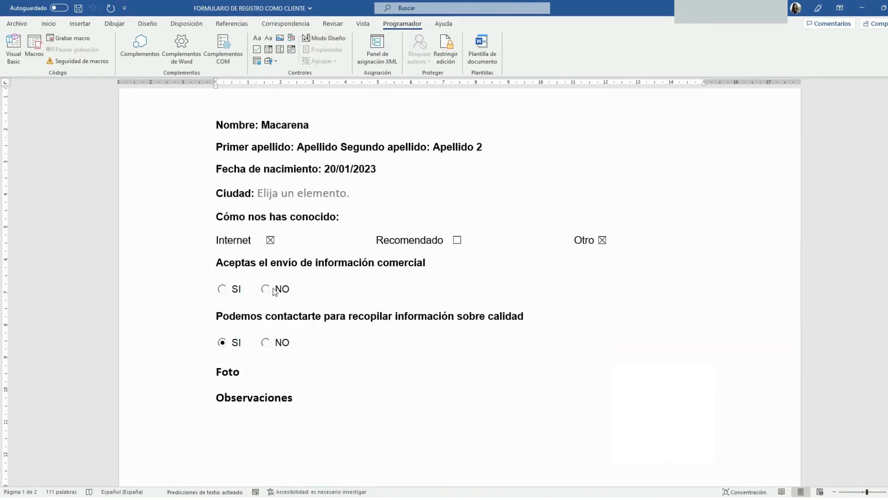
Step: Test the SI and NO option buttons of both questions, leaving NO selected for each
{"action": "left_click", "coordinate": [267, 342]}
{"action": "left_click", "coordinate": [223, 343]}
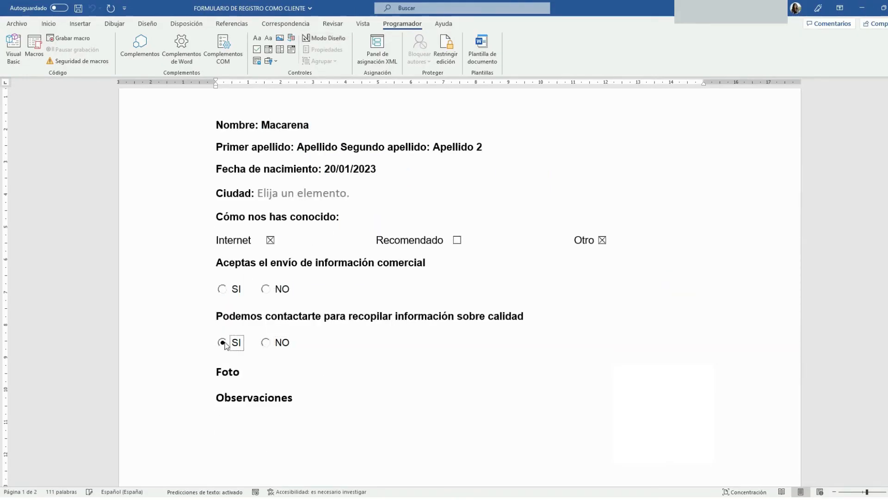
{"action": "left_click", "coordinate": [267, 343]}
{"action": "left_click", "coordinate": [236, 289]}
{"action": "left_click", "coordinate": [266, 289]}
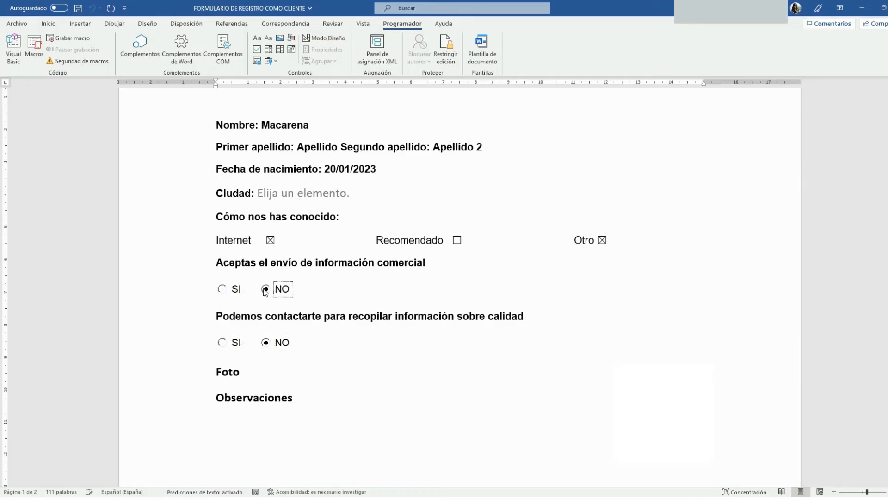
{"action": "left_click", "coordinate": [229, 290]}
{"action": "left_click", "coordinate": [272, 291]}
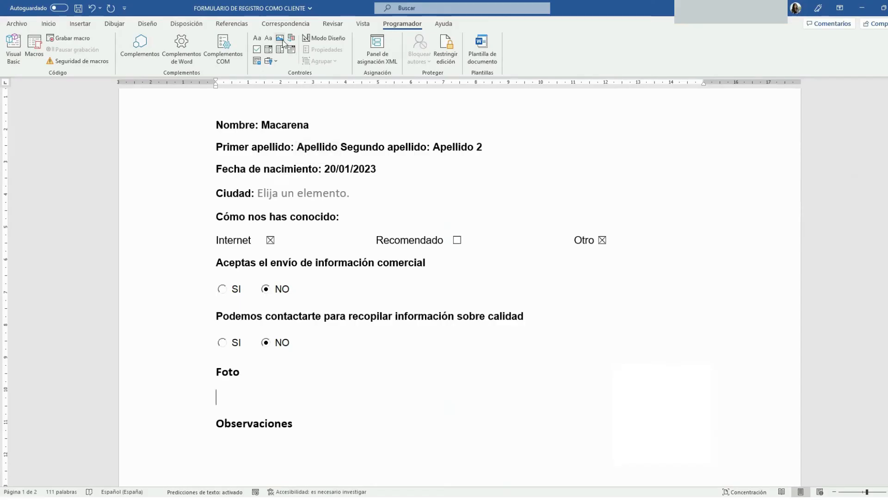
Step: Insert a picture content control under "Foto" and fill it with an online image of a puppy
{"action": "left_click", "coordinate": [281, 39]}
{"action": "left_click", "coordinate": [303, 286]}
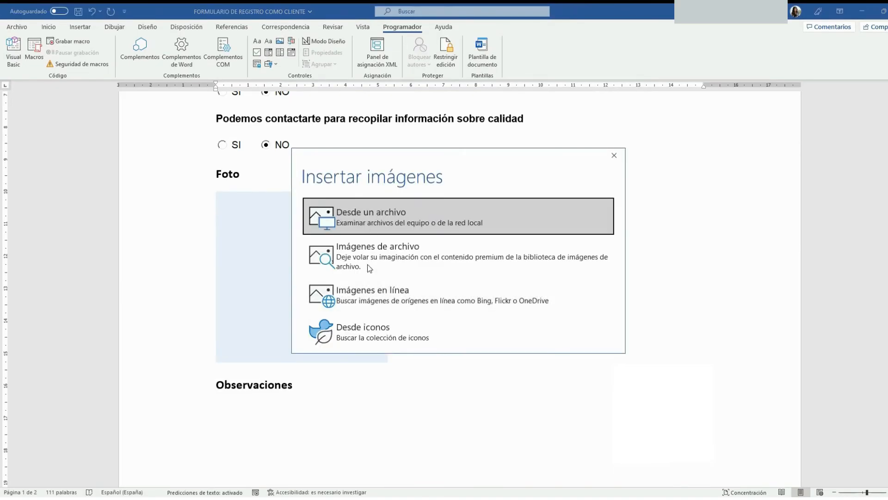
{"action": "left_click", "coordinate": [395, 292]}
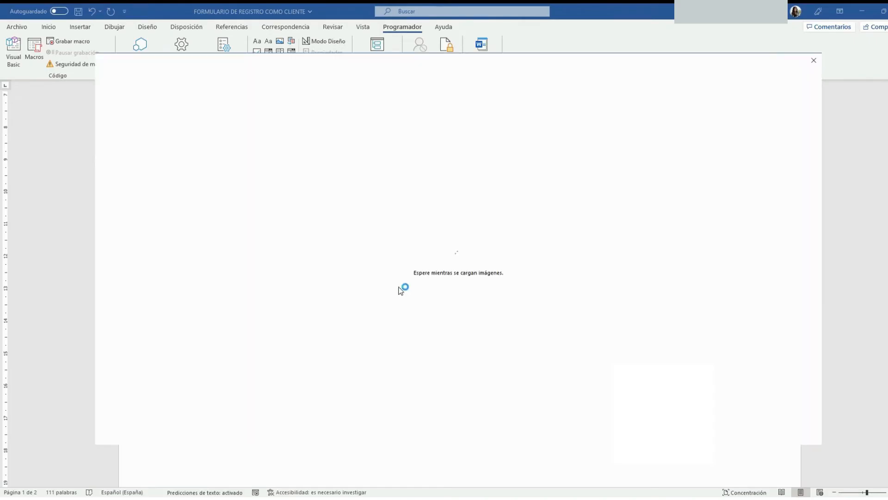
{"action": "left_click", "coordinate": [723, 432]}
{"action": "left_click", "coordinate": [405, 315]}
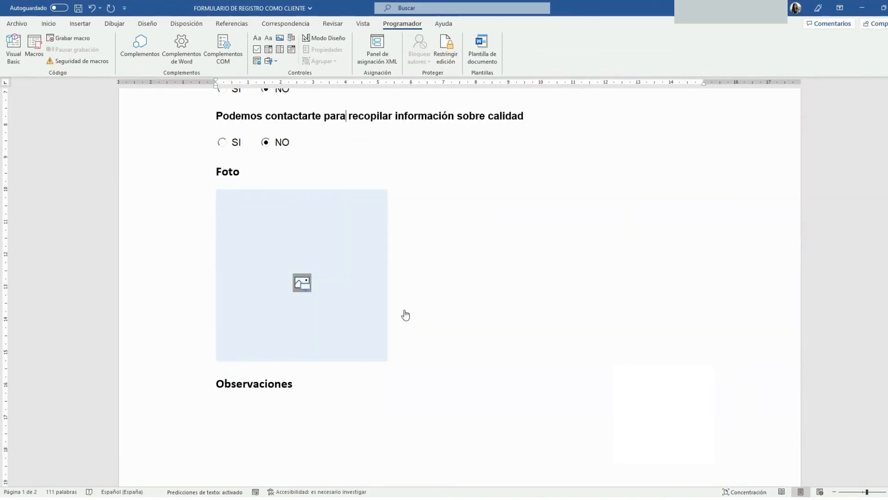
{"action": "scroll", "coordinate": [376, 339], "scroll_direction": "down", "scroll_amount": 1}
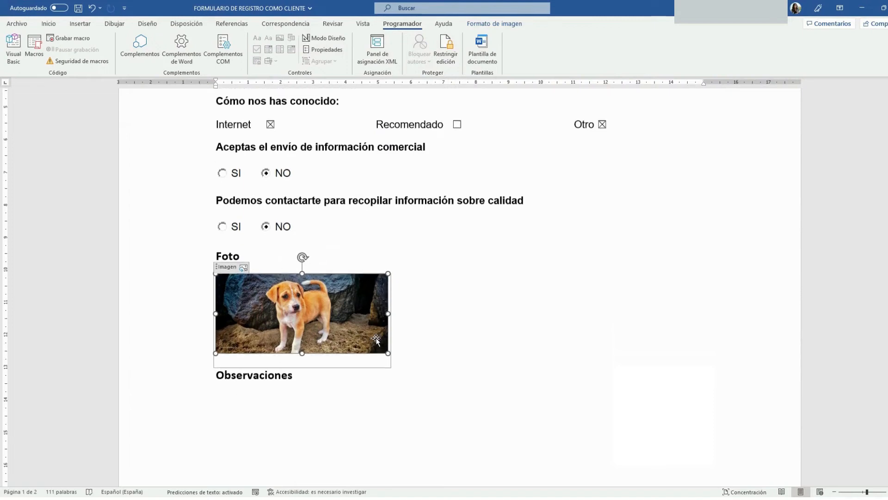
Step: Insert a rich text control under "Observaciones" and enter "Hola esto es una prueba para ver que tal funciona el texto enriquecido. Puedo escribir todo lo que quiera"
{"action": "left_click", "coordinate": [293, 392]}
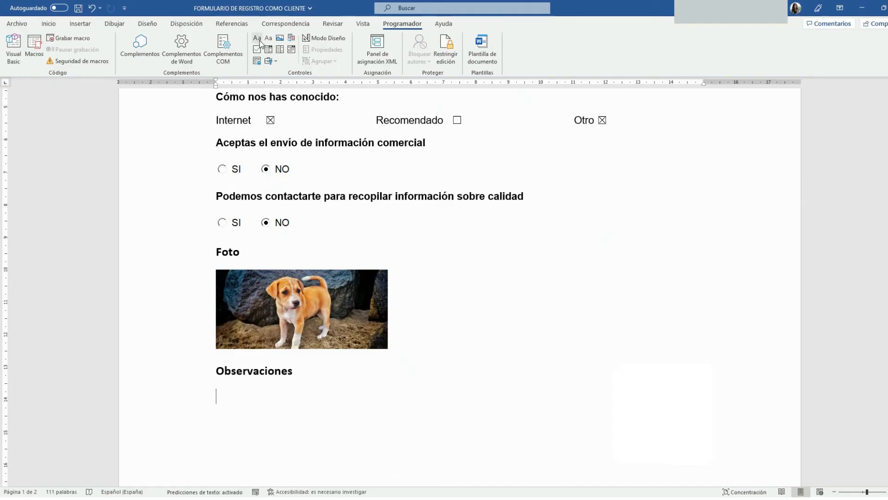
{"action": "left_click", "coordinate": [258, 38]}
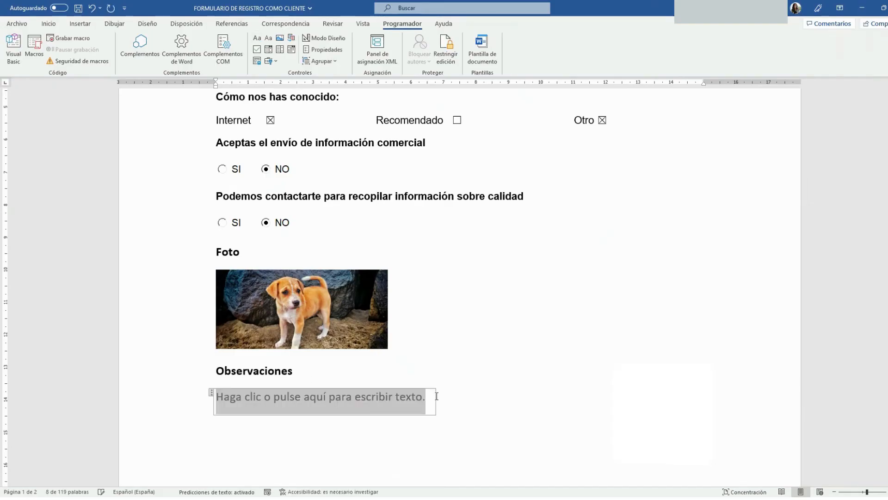
{"action": "type", "text": "Hola esto es una prueba para ver que tal funciona el texto enriquecido. Puedo escribir todo lo que quiera"}
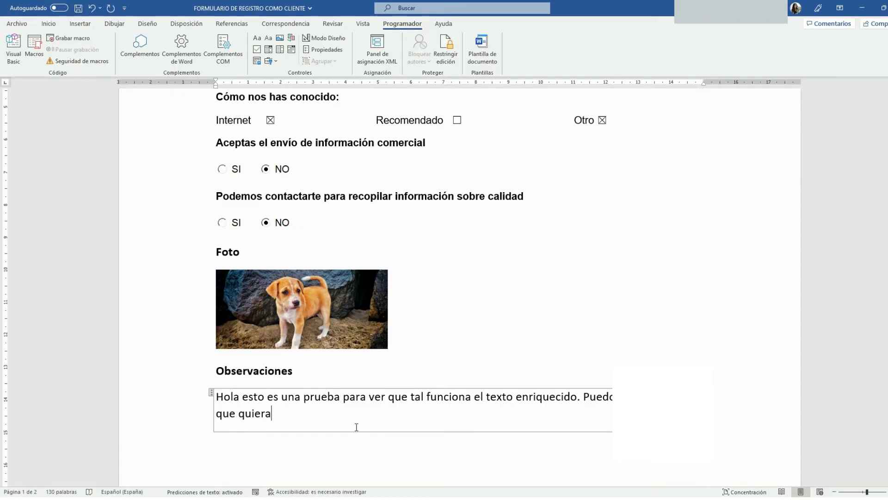
Step: End the Observaciones sentence with a full stop and add "HOola!" as a separate paragraph in the control
{"action": "type", "text": "."}
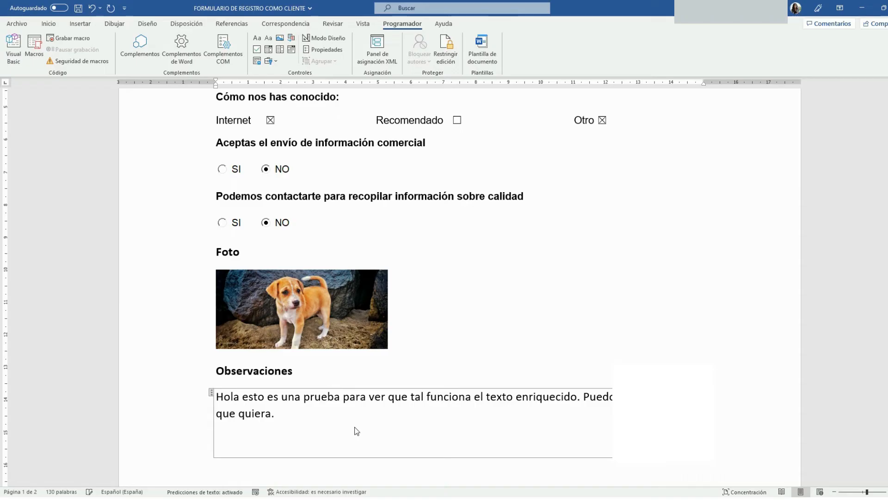
{"action": "type", "text": "HOola!"}
{"action": "scroll", "coordinate": [355, 426], "scroll_direction": "down", "scroll_amount": 3}
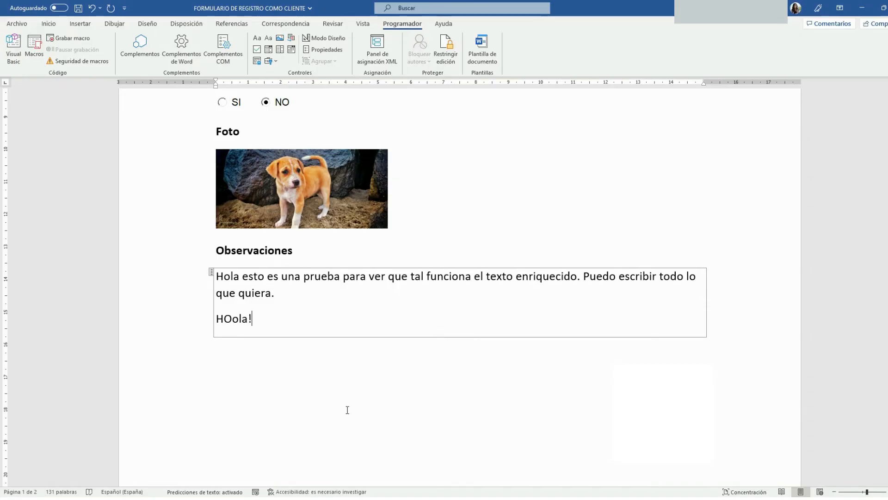
{"action": "scroll", "coordinate": [347, 410], "scroll_direction": "down", "scroll_amount": 3}
{"action": "scroll", "coordinate": [347, 410], "scroll_direction": "up", "scroll_amount": 4}
{"action": "left_click", "coordinate": [302, 125]}
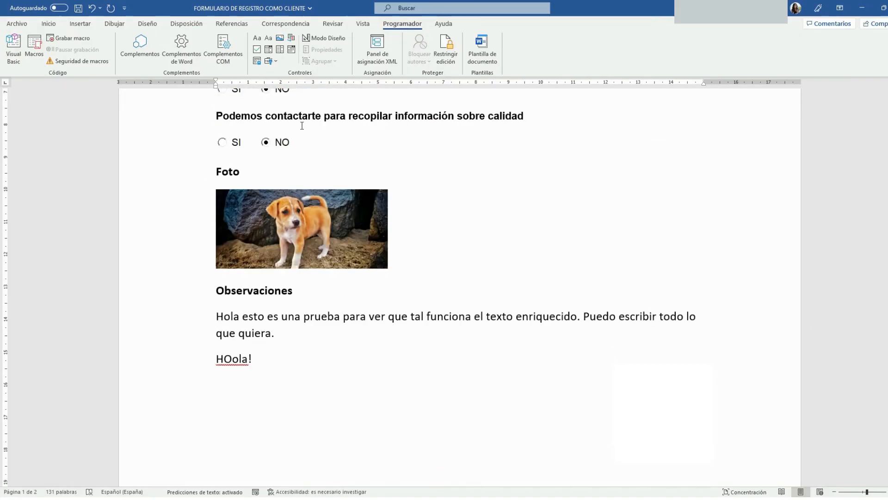
{"action": "scroll", "coordinate": [284, 180], "scroll_direction": "up", "scroll_amount": 4}
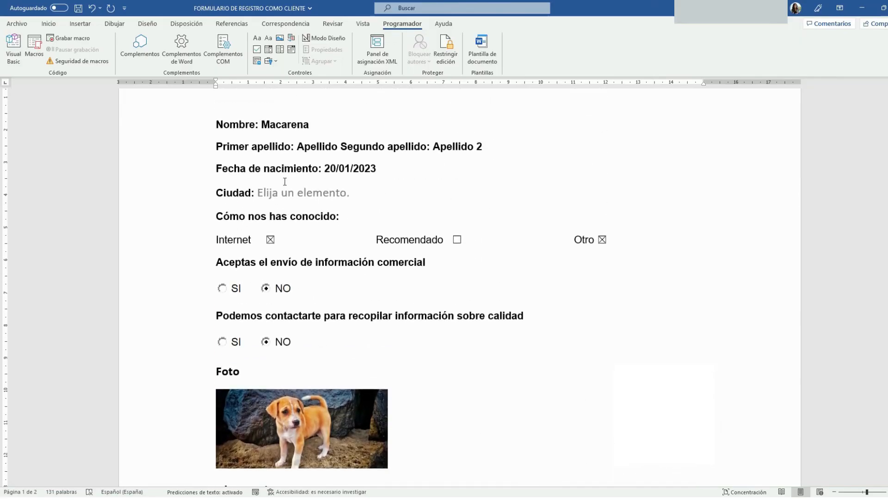
{"action": "left_click", "coordinate": [276, 63]}
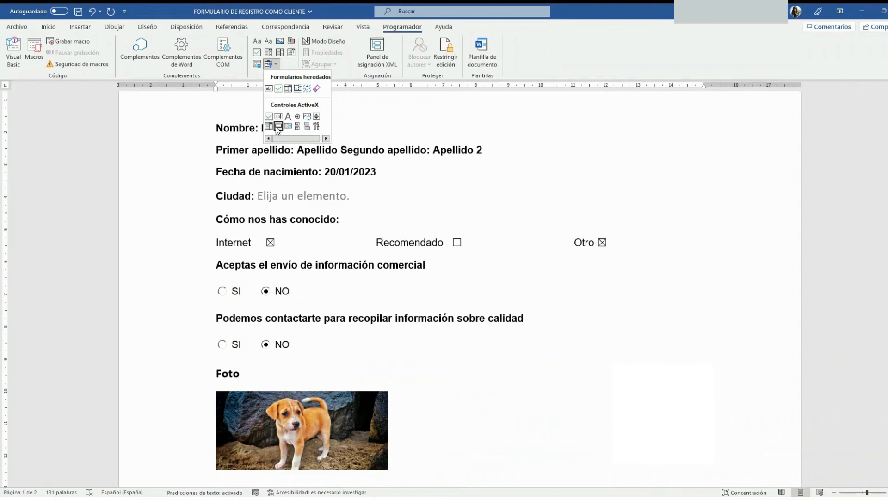
{"action": "left_click", "coordinate": [307, 89]}
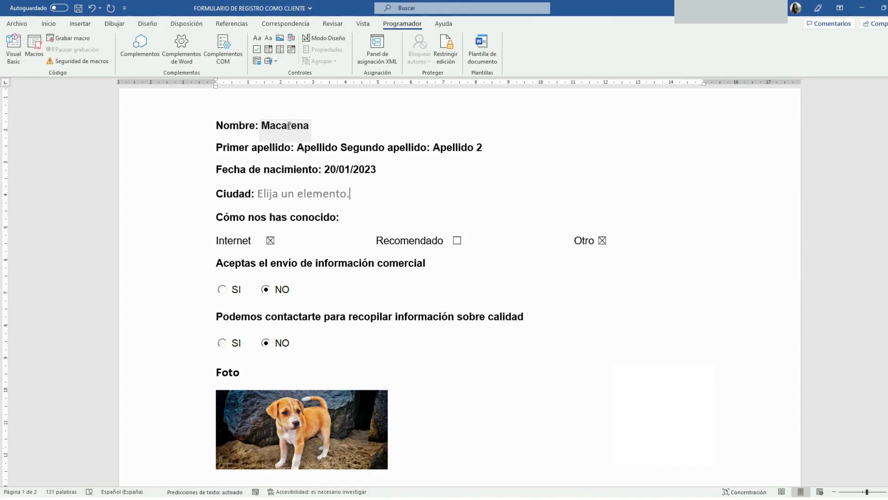
Step: Space "Segundo apellido" away from the first surname and set the control prompts to nombre, apellido 1, Apellido 2, fecha and ciudad en la que vives
{"action": "scroll", "coordinate": [290, 130], "scroll_direction": "up", "scroll_amount": 3}
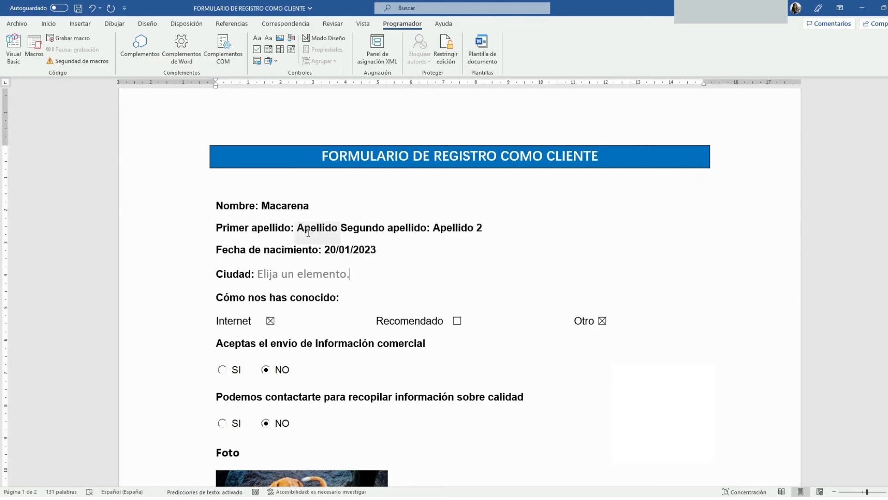
{"action": "left_click", "coordinate": [340, 228]}
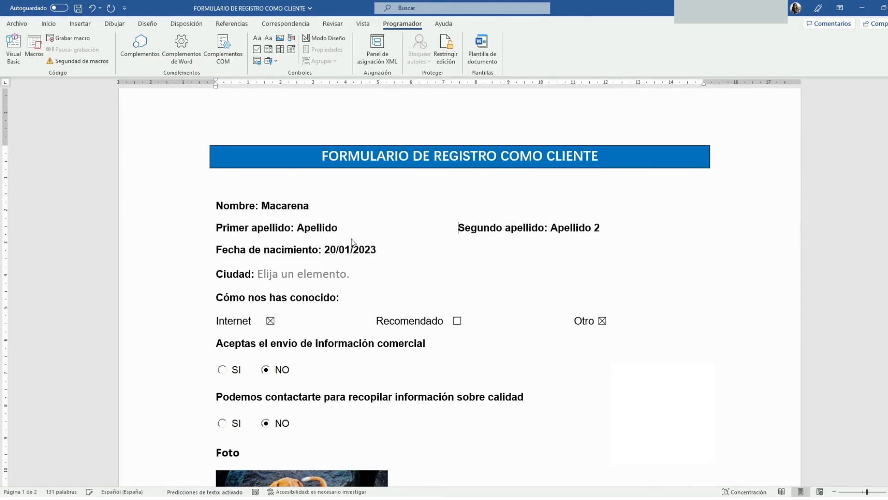
{"action": "left_click", "coordinate": [290, 207]}
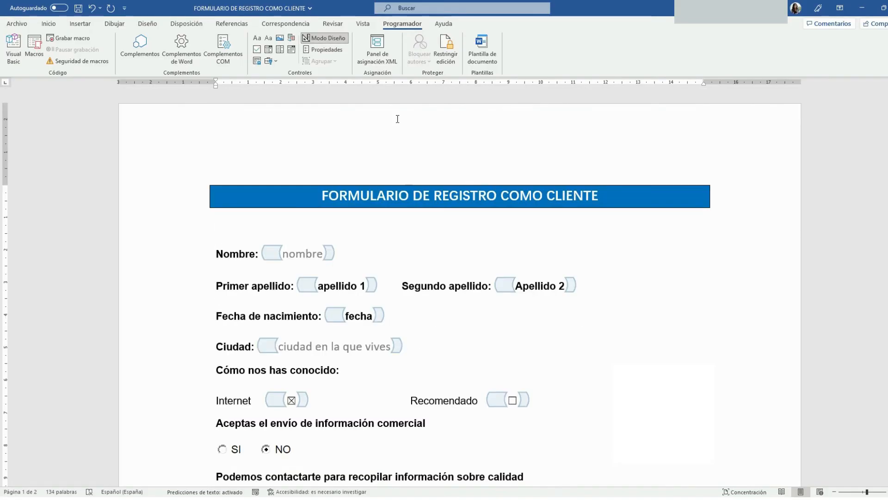
{"action": "left_click", "coordinate": [324, 38]}
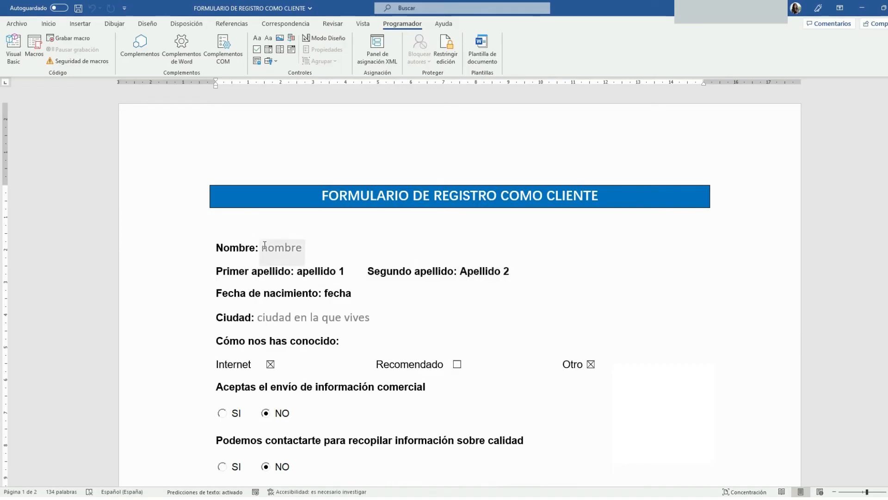
Step: Set the colour of the Nombre content control to yellow in its properties
{"action": "left_click", "coordinate": [282, 248]}
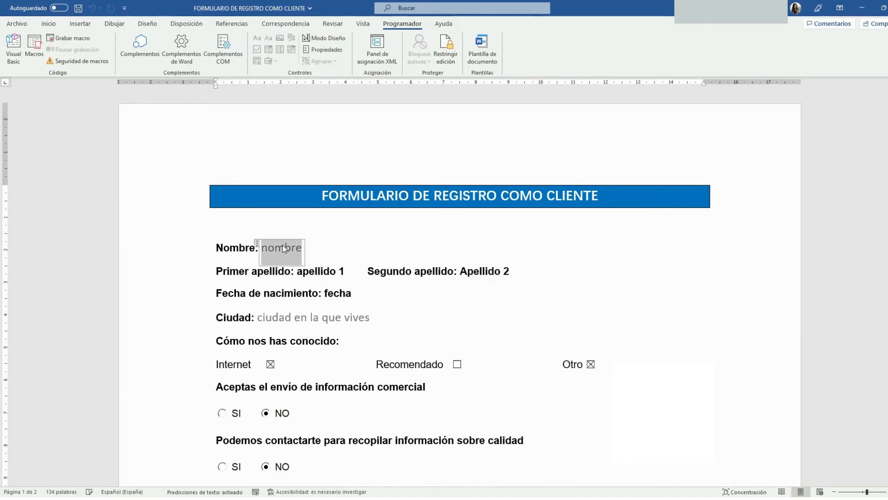
{"action": "left_click", "coordinate": [335, 49]}
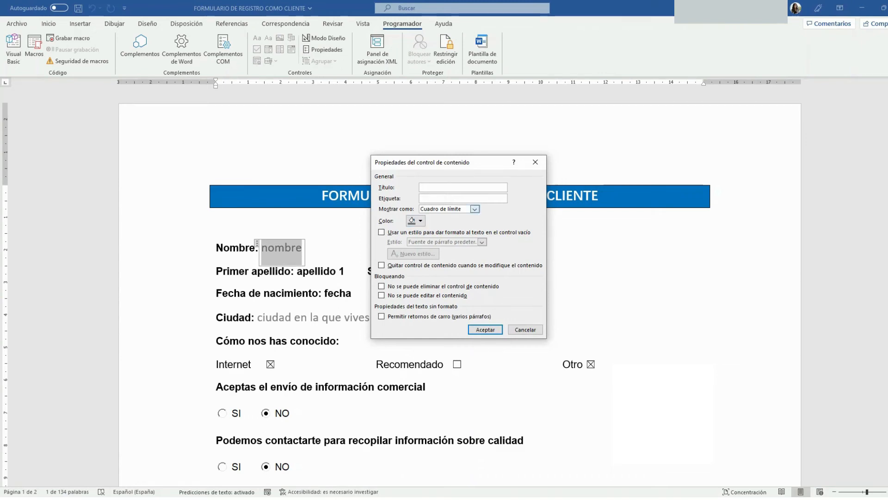
{"action": "left_click", "coordinate": [475, 209]}
{"action": "left_click", "coordinate": [453, 221]}
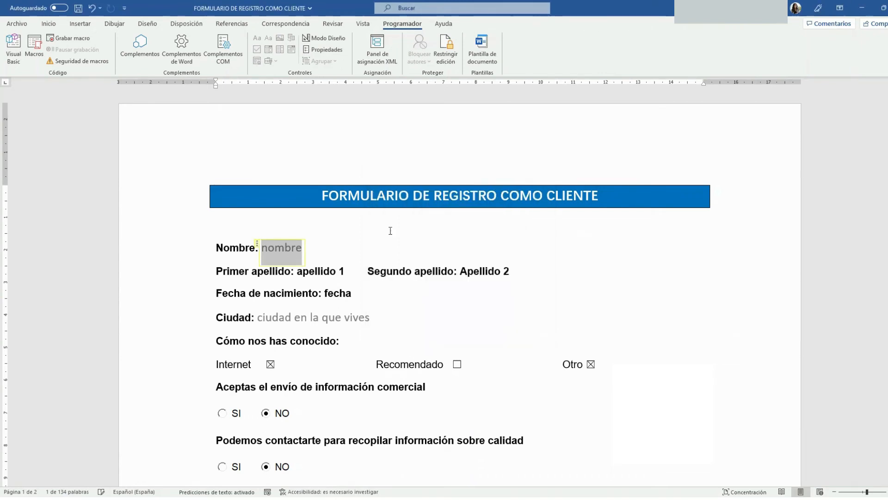
{"action": "left_click", "coordinate": [391, 230]}
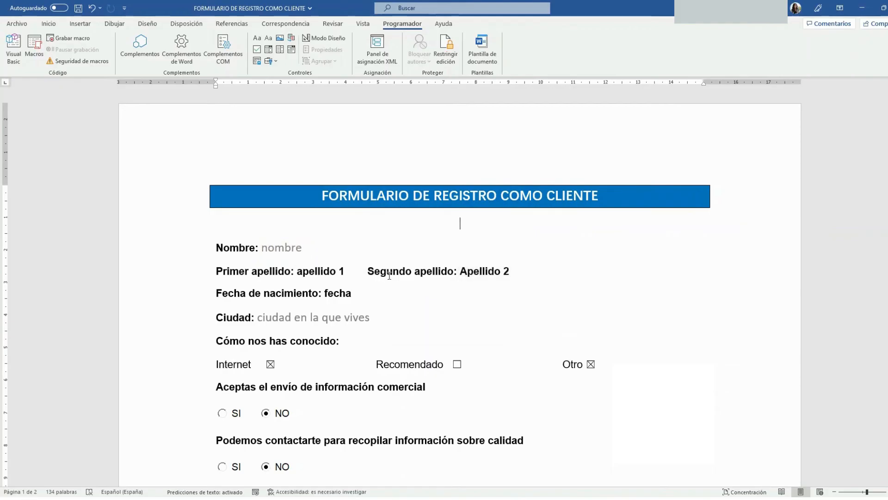
Step: Show the Nombre content control as Etiqueta inicial/final and leave design mode
{"action": "left_click", "coordinate": [282, 248]}
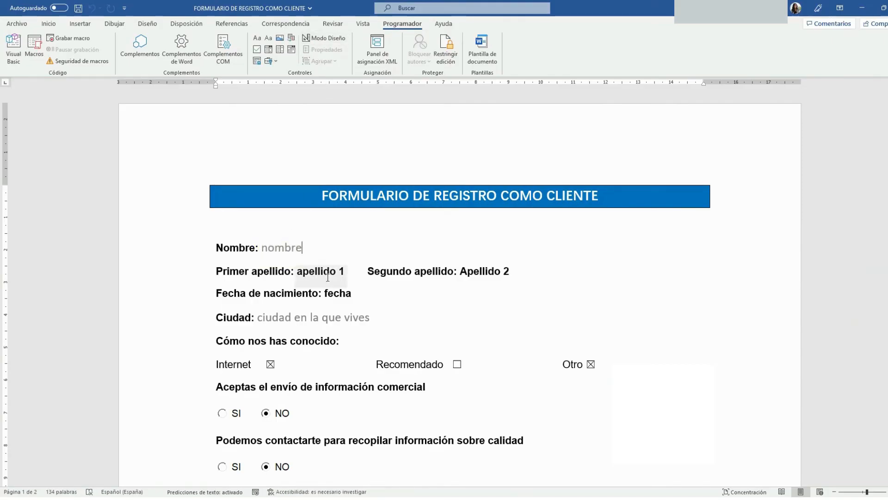
{"action": "left_click", "coordinate": [275, 252]}
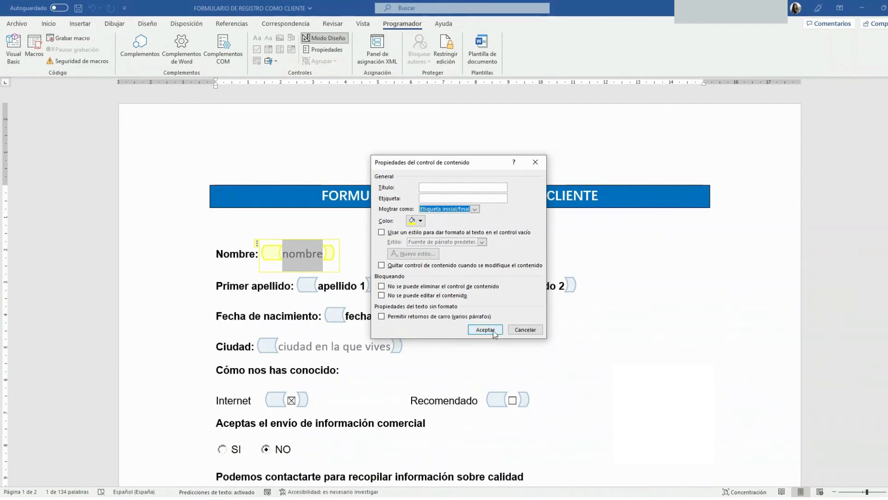
{"action": "left_click", "coordinate": [494, 330]}
{"action": "left_click", "coordinate": [324, 38]}
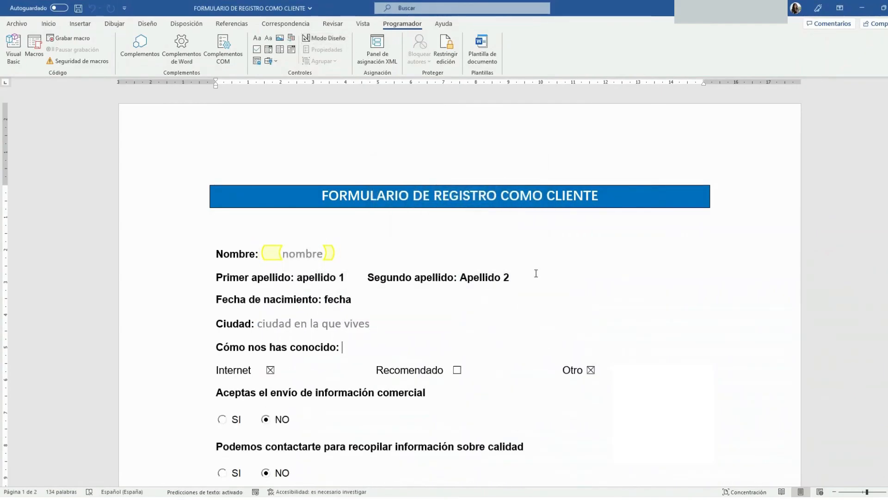
Step: Set the Nombre content control to show neither a box nor tags, and check how it looks when selected
{"action": "left_click", "coordinate": [299, 253]}
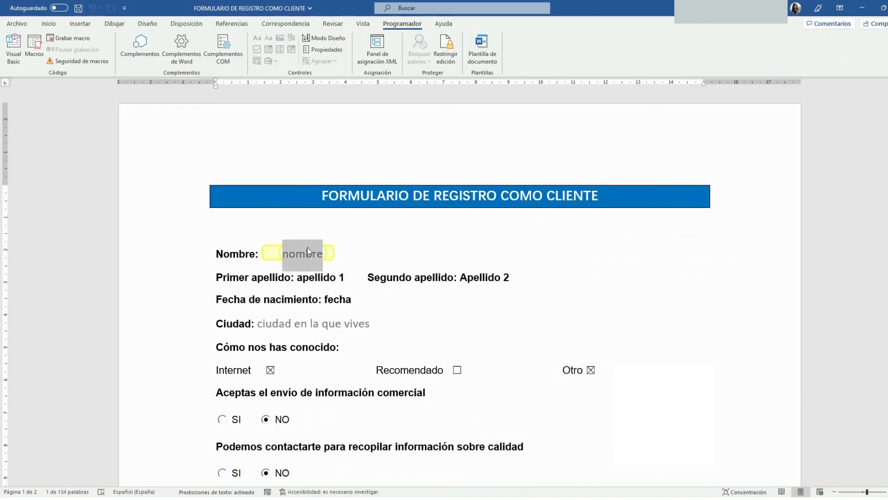
{"action": "left_click", "coordinate": [327, 50]}
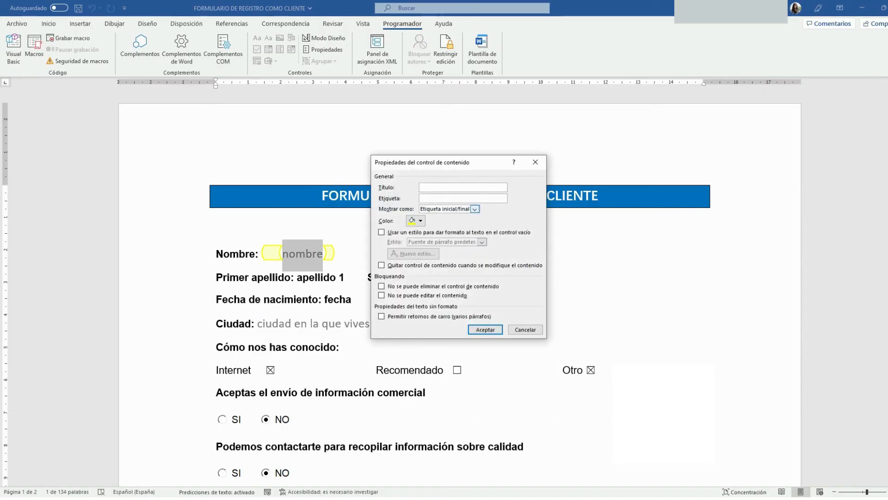
{"action": "left_click", "coordinate": [475, 209]}
{"action": "left_click", "coordinate": [434, 230]}
{"action": "left_click", "coordinate": [487, 330]}
{"action": "left_click", "coordinate": [487, 334]}
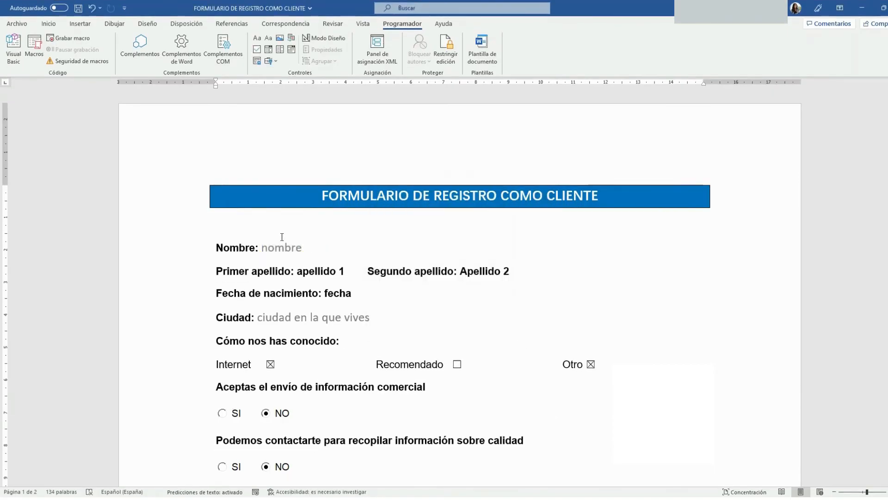
{"action": "left_click", "coordinate": [287, 249]}
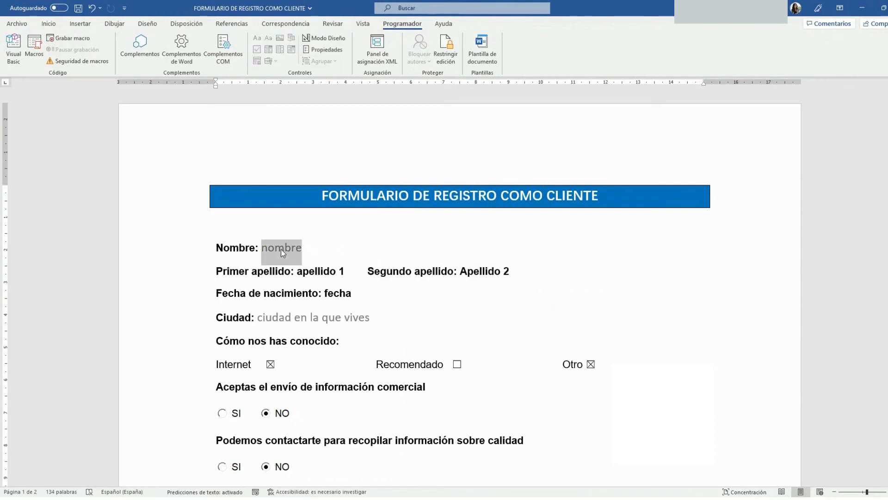
{"action": "left_click", "coordinate": [313, 250]}
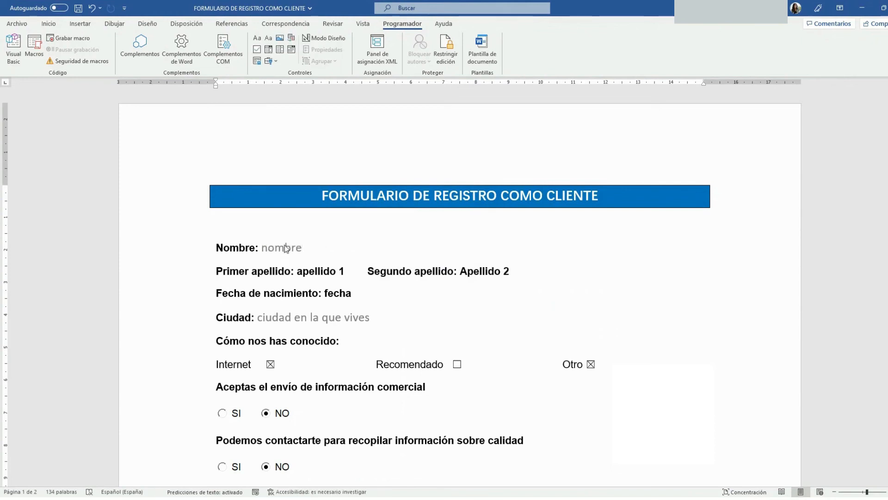
Step: Set the Nombre content control to be shown as Cuadro de límite
{"action": "left_click", "coordinate": [290, 248]}
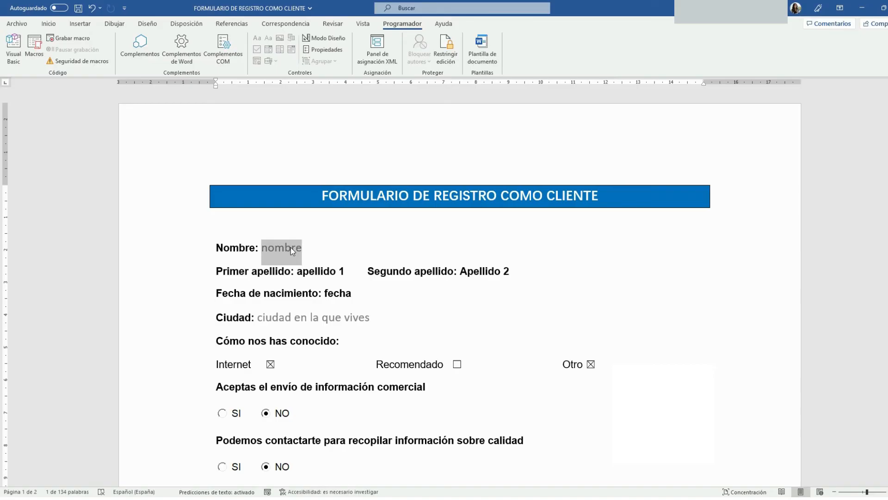
{"action": "left_click", "coordinate": [324, 49]}
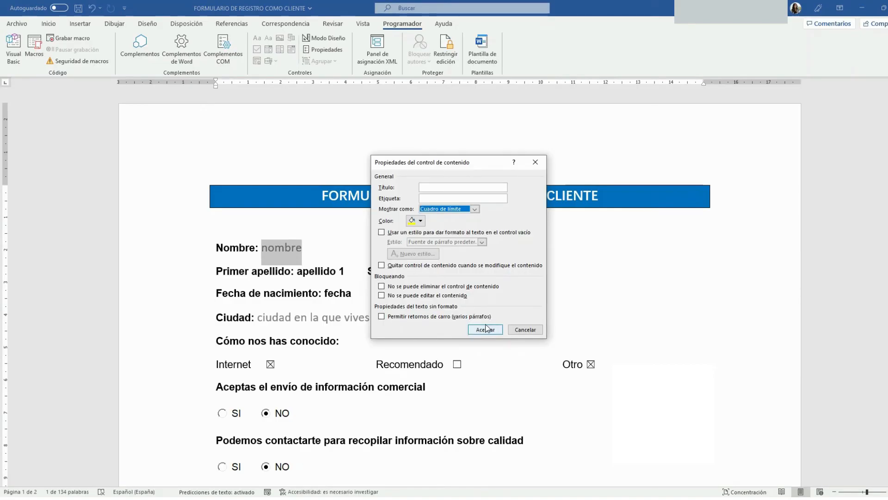
{"action": "left_click", "coordinate": [487, 329]}
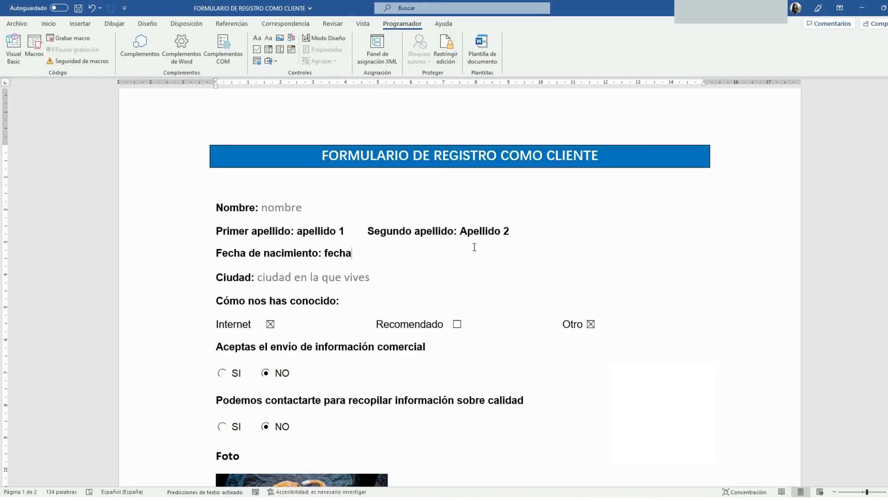
Step: Restrict editing of the document to Rellenando formularios and apply the protection without a password
{"action": "left_click", "coordinate": [447, 54]}
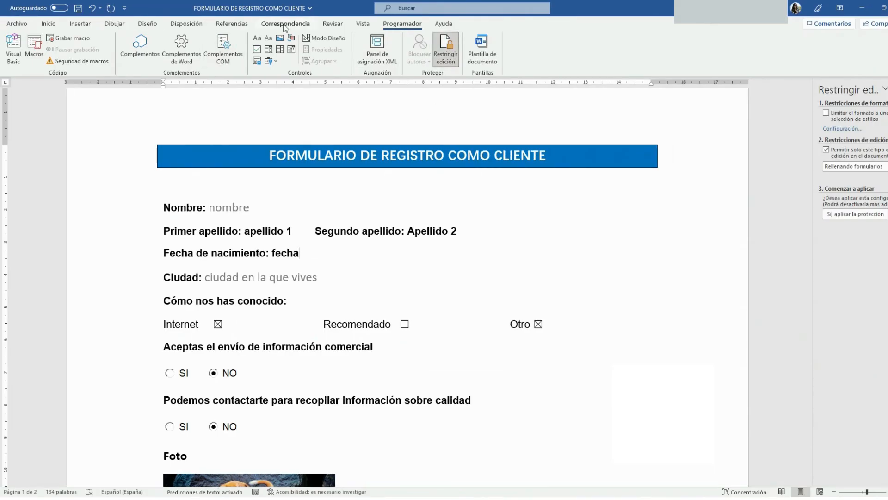
{"action": "left_click", "coordinate": [332, 24]}
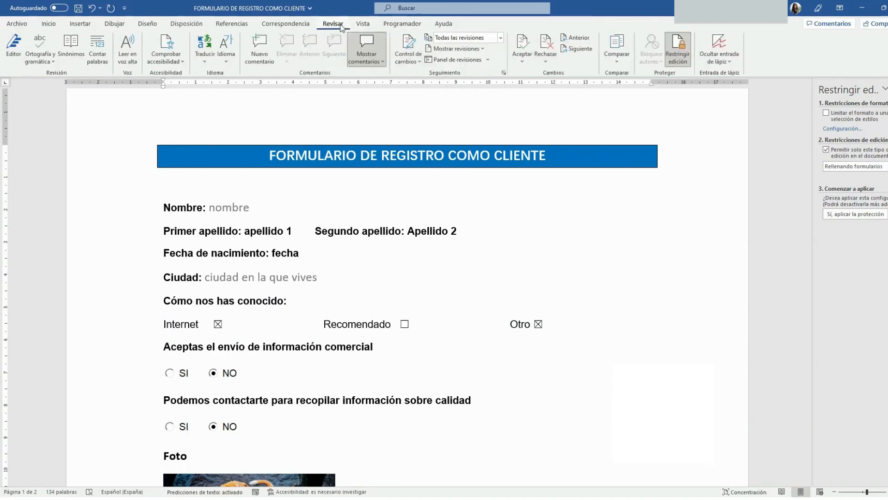
{"action": "left_click", "coordinate": [678, 52]}
{"action": "left_click", "coordinate": [677, 50]}
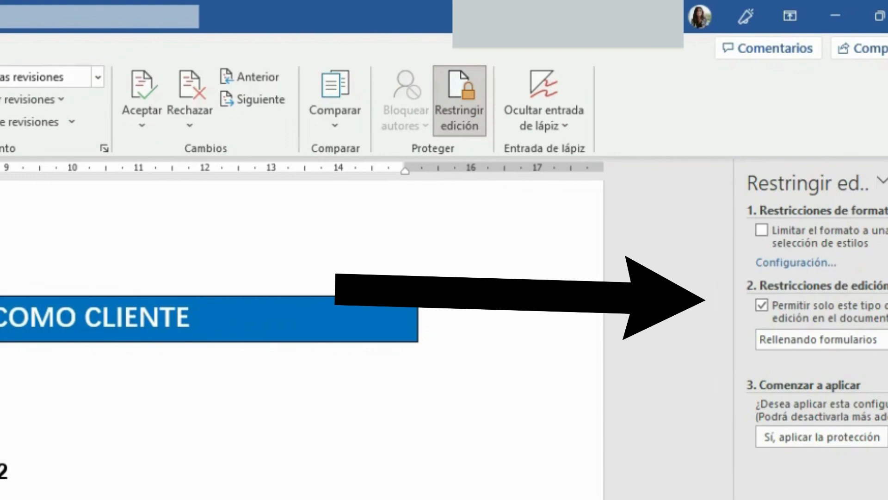
{"action": "left_click", "coordinate": [763, 306]}
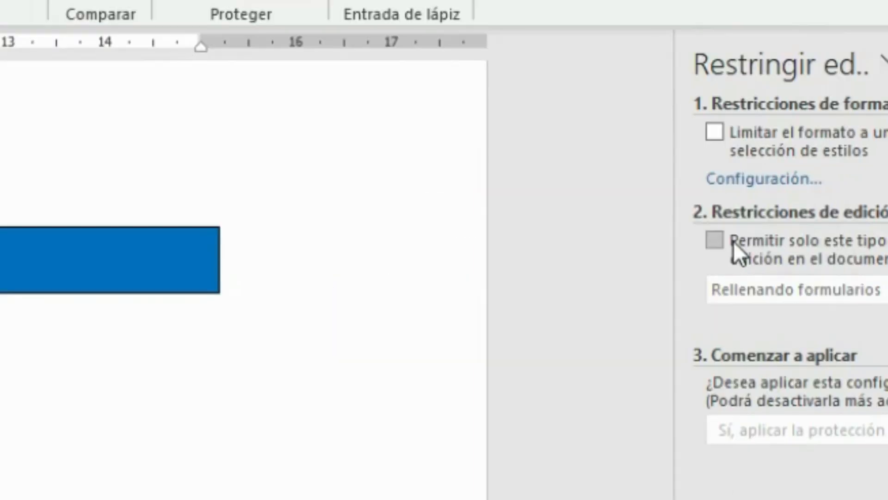
{"action": "left_click", "coordinate": [718, 238]}
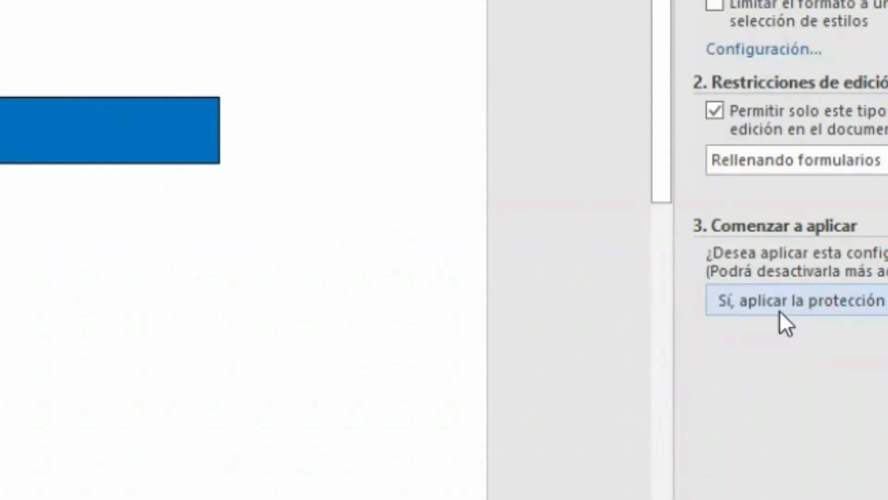
{"action": "left_click", "coordinate": [779, 301]}
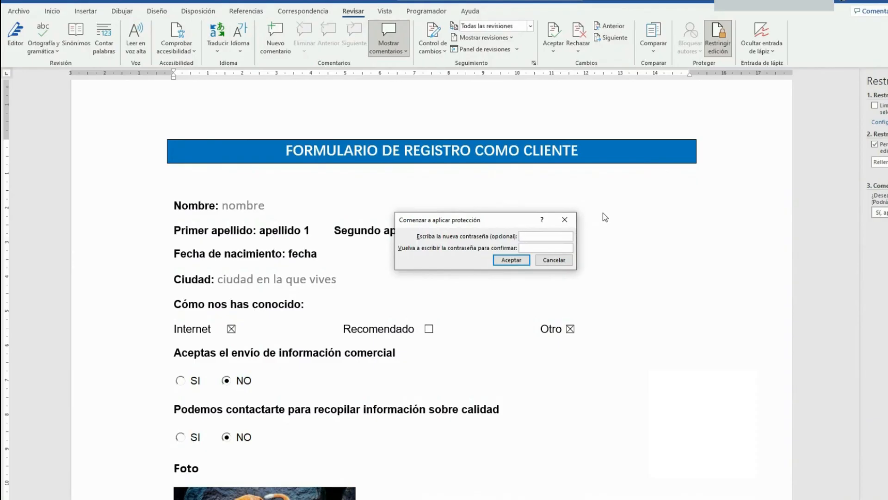
{"action": "key", "text": "Return"}
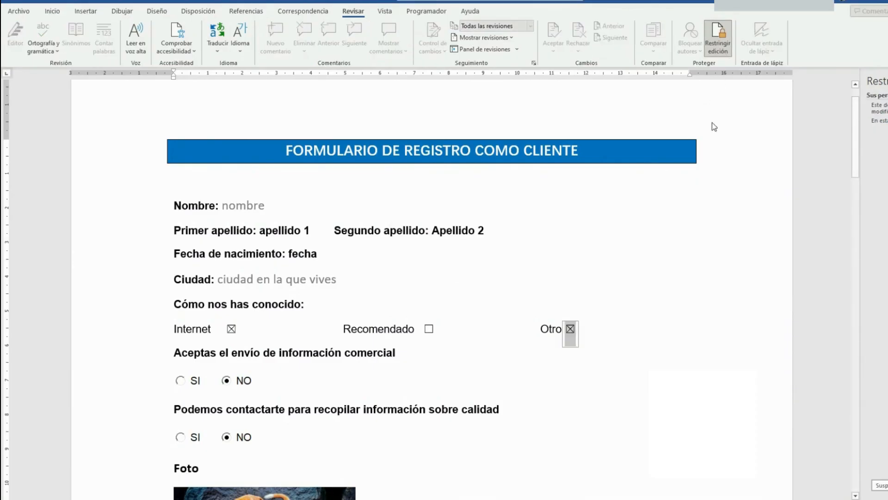